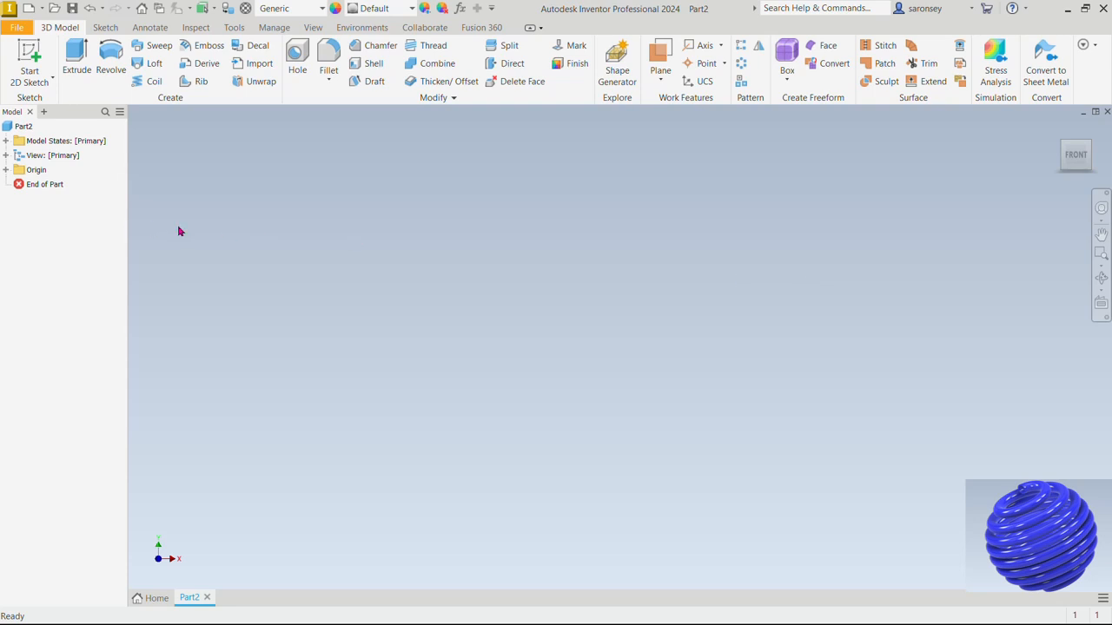
Start a sketch on the XY plane and draw a 200 mm diameter circle centred on the origin
{"action": "left_click", "coordinate": [25, 52]}
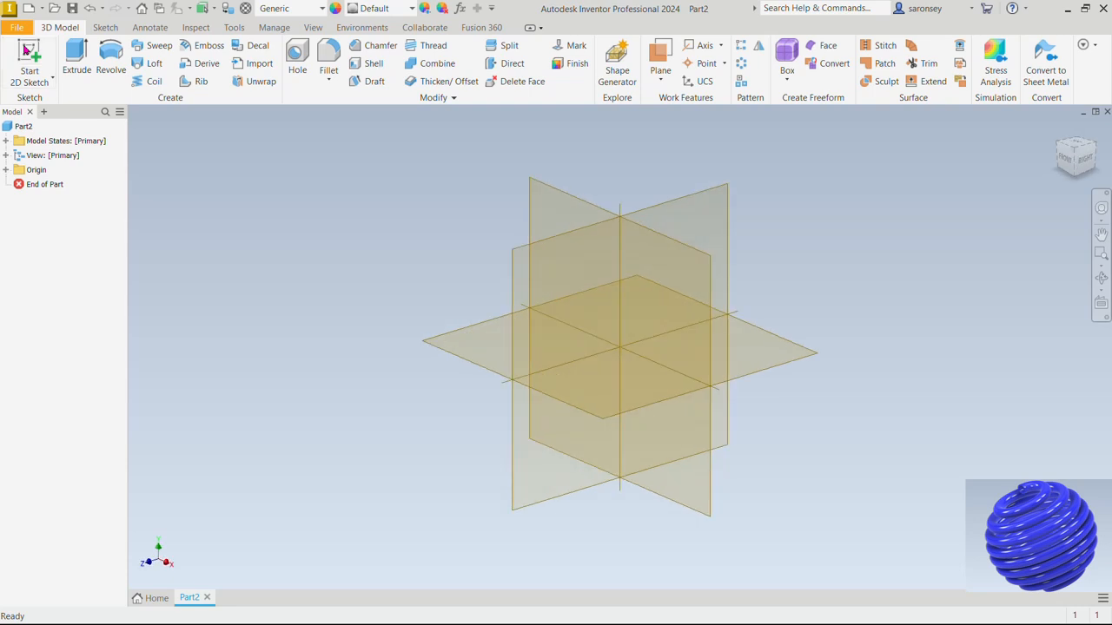
{"action": "left_click", "coordinate": [562, 199]}
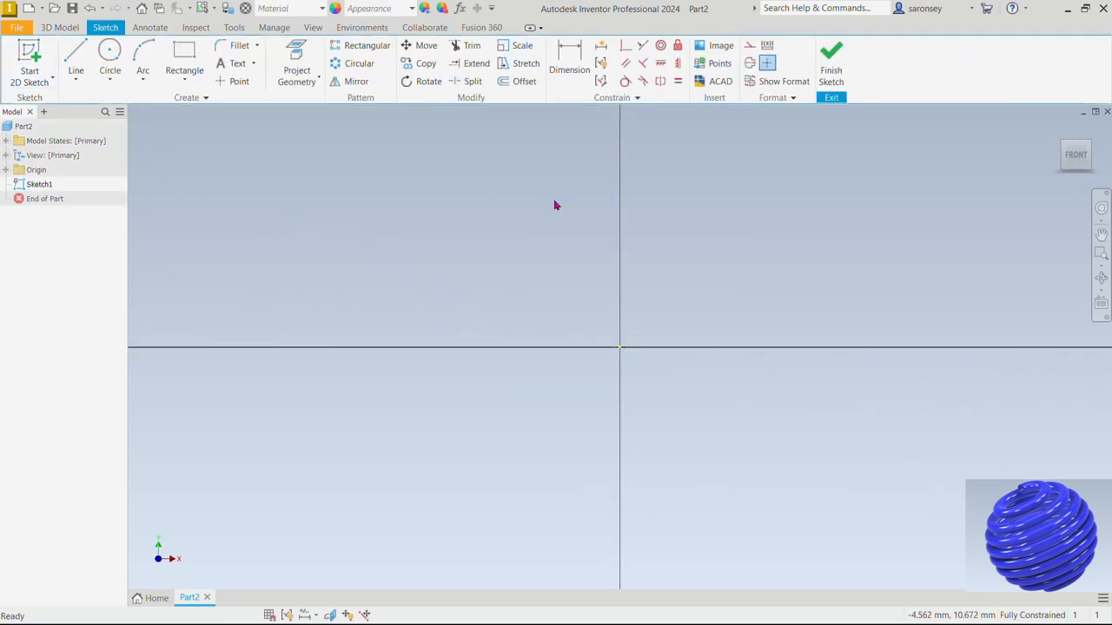
{"action": "left_click", "coordinate": [110, 57]}
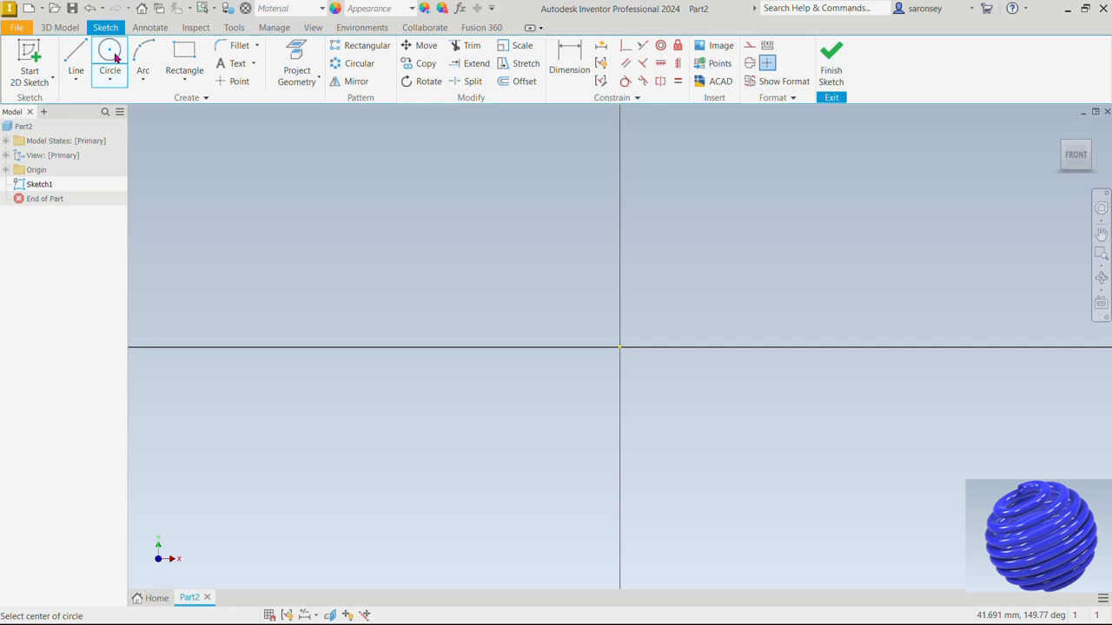
{"action": "left_click", "coordinate": [620, 348]}
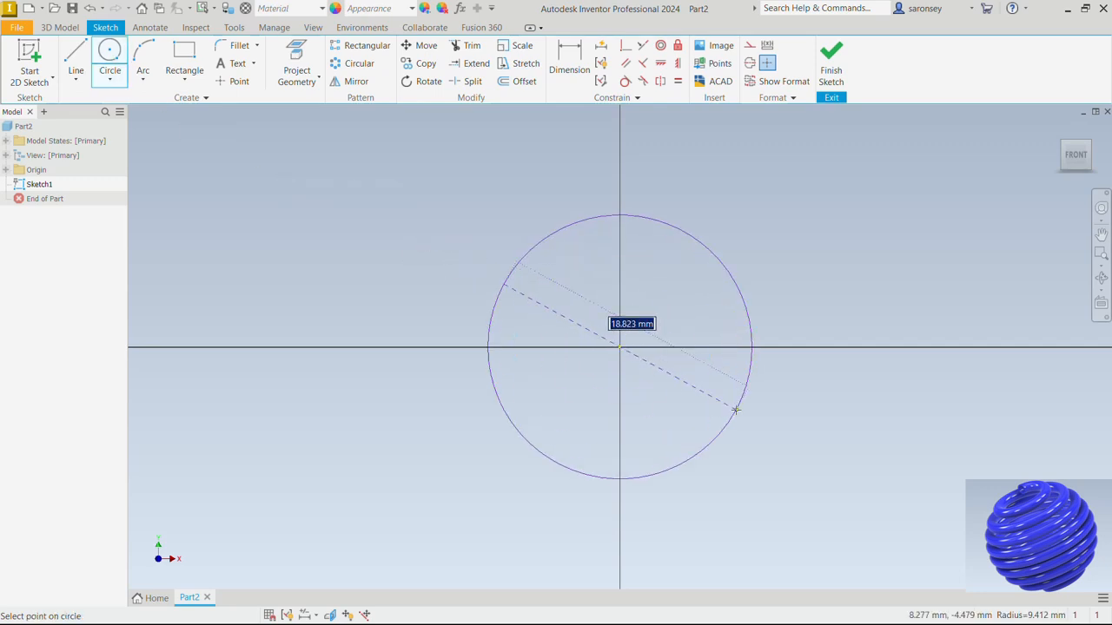
{"action": "type", "text": "200"}
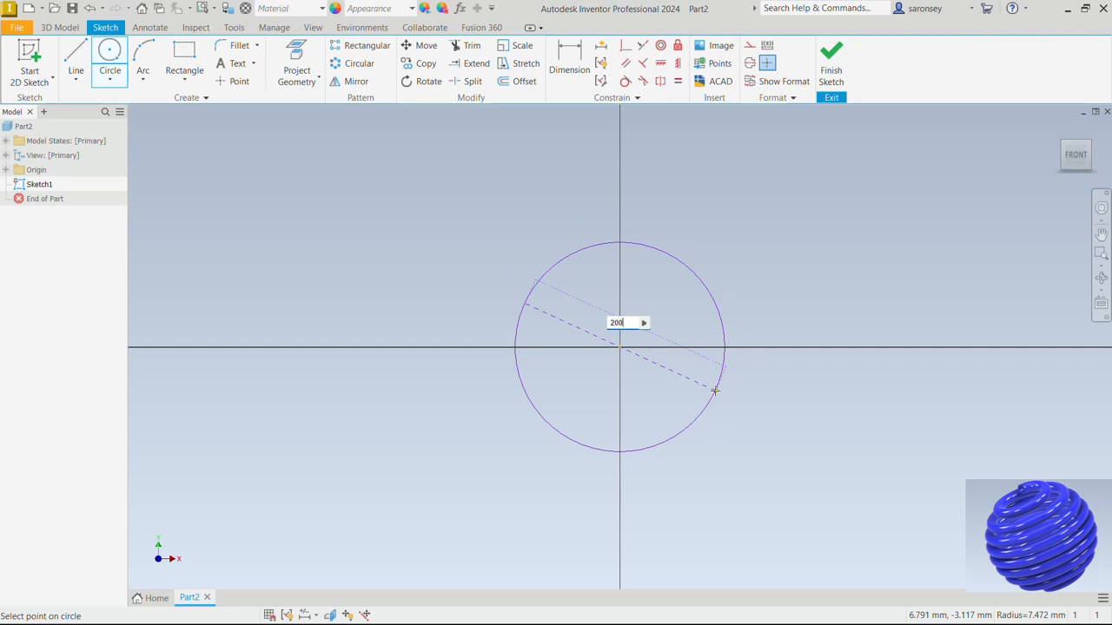
{"action": "key", "text": "Return"}
{"action": "scroll", "coordinate": [715, 391], "scroll_direction": "up", "scroll_amount": 5}
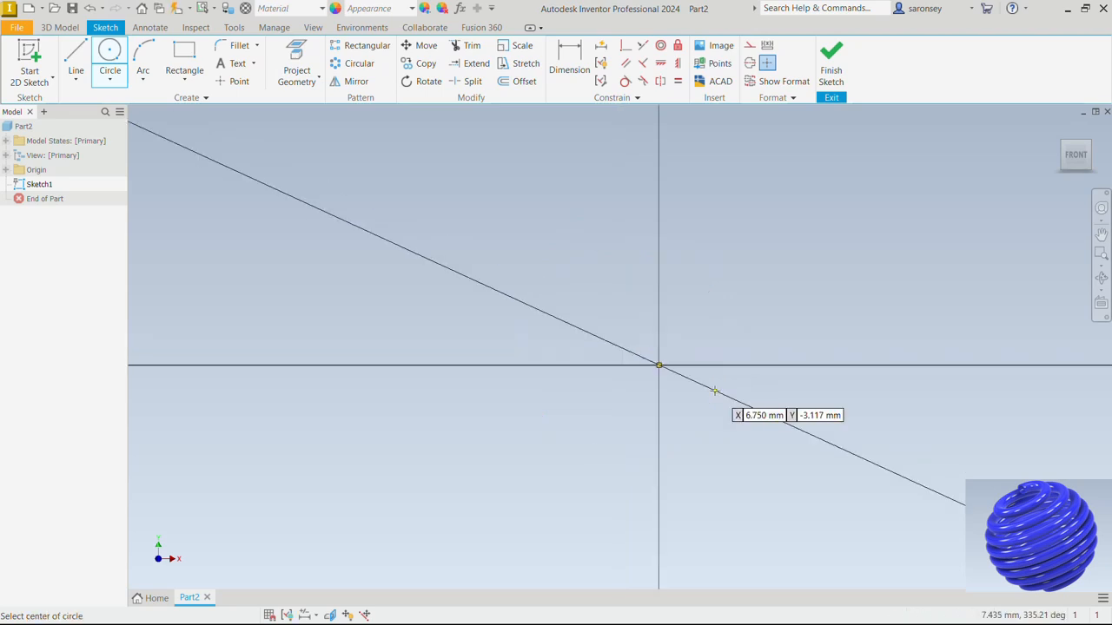
{"action": "scroll", "coordinate": [714, 391], "scroll_direction": "up", "scroll_amount": 3}
{"action": "middle_click_drag", "start_coordinate": [707, 392], "coordinate": [545, 341]}
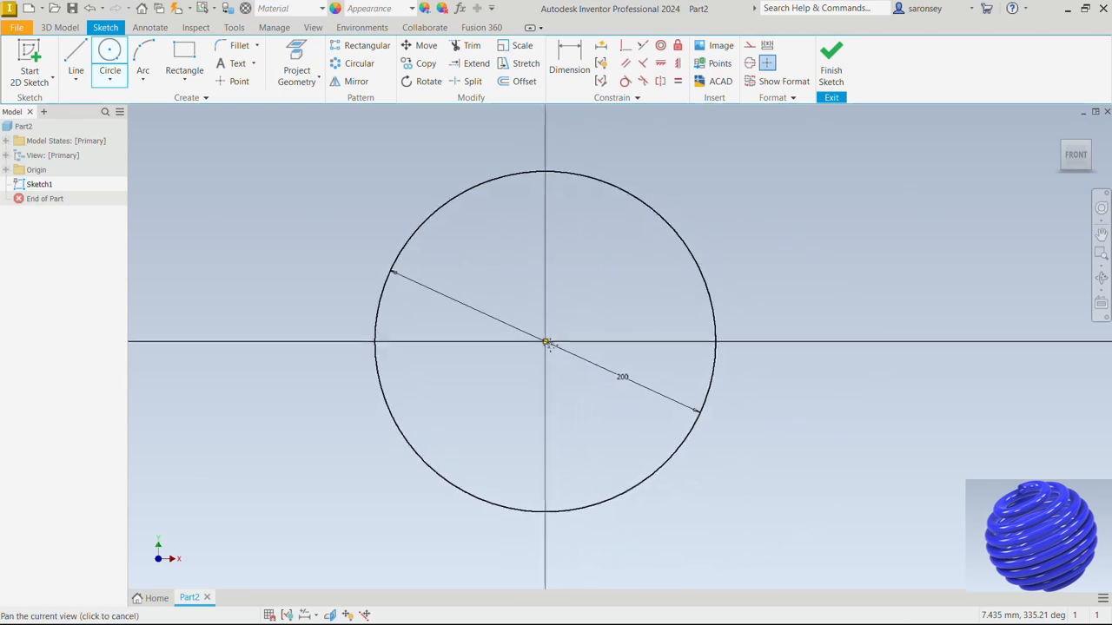
{"action": "scroll", "coordinate": [545, 341], "scroll_direction": "up", "scroll_amount": 3}
Draw a vertical diameter line through the circle's centre from its top to its bottom point, and finish the sketch
{"action": "key", "text": "l"}
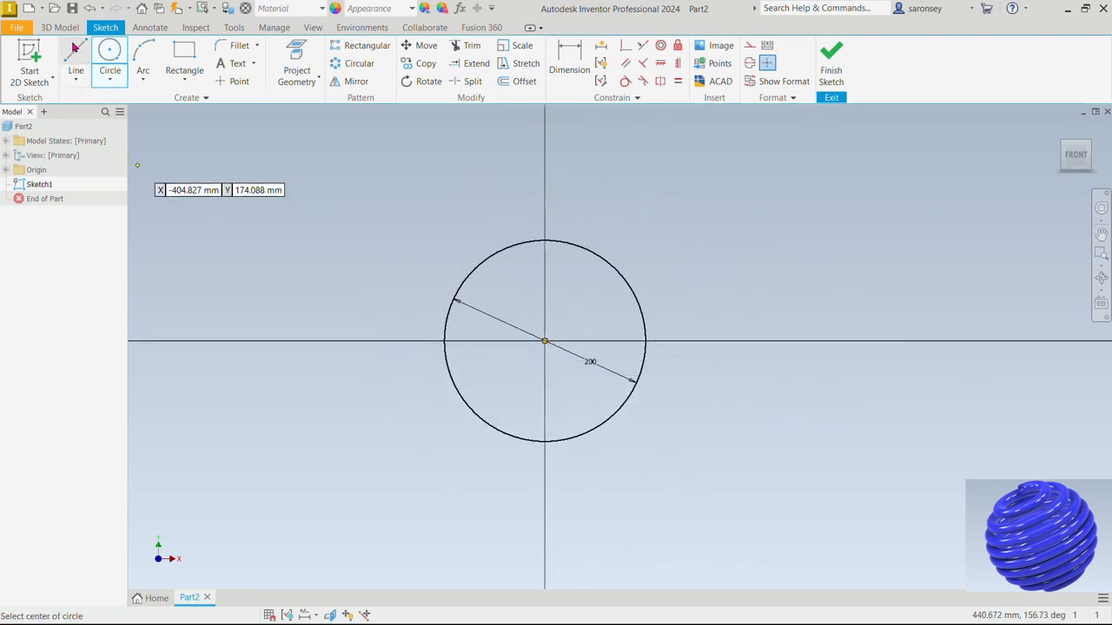
{"action": "scroll", "coordinate": [502, 341], "scroll_direction": "down", "scroll_amount": 3}
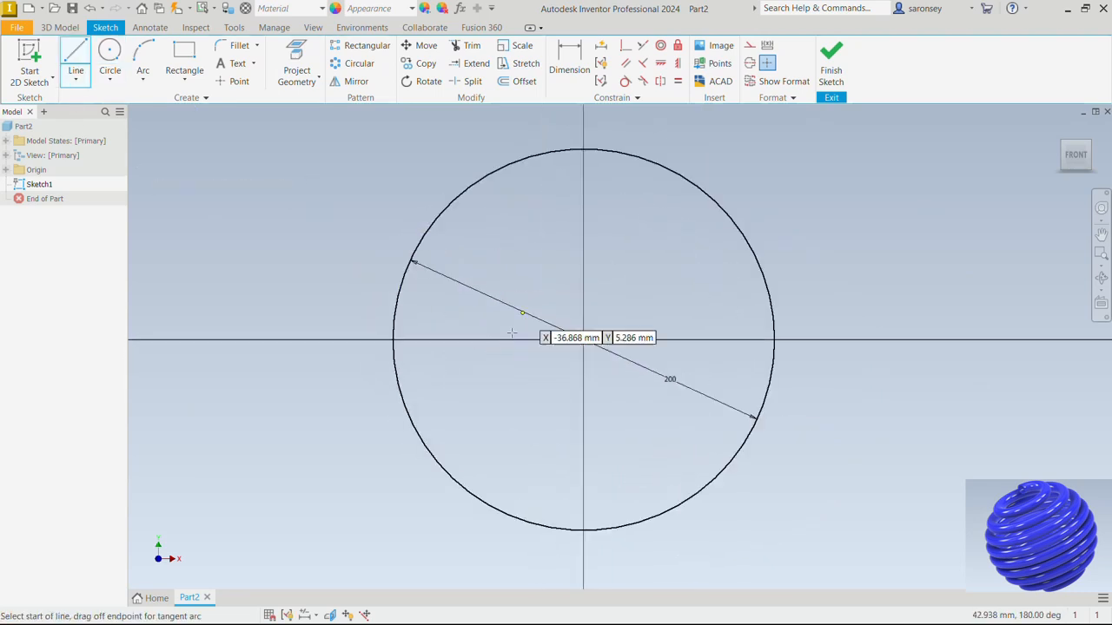
{"action": "left_click", "coordinate": [583, 149]}
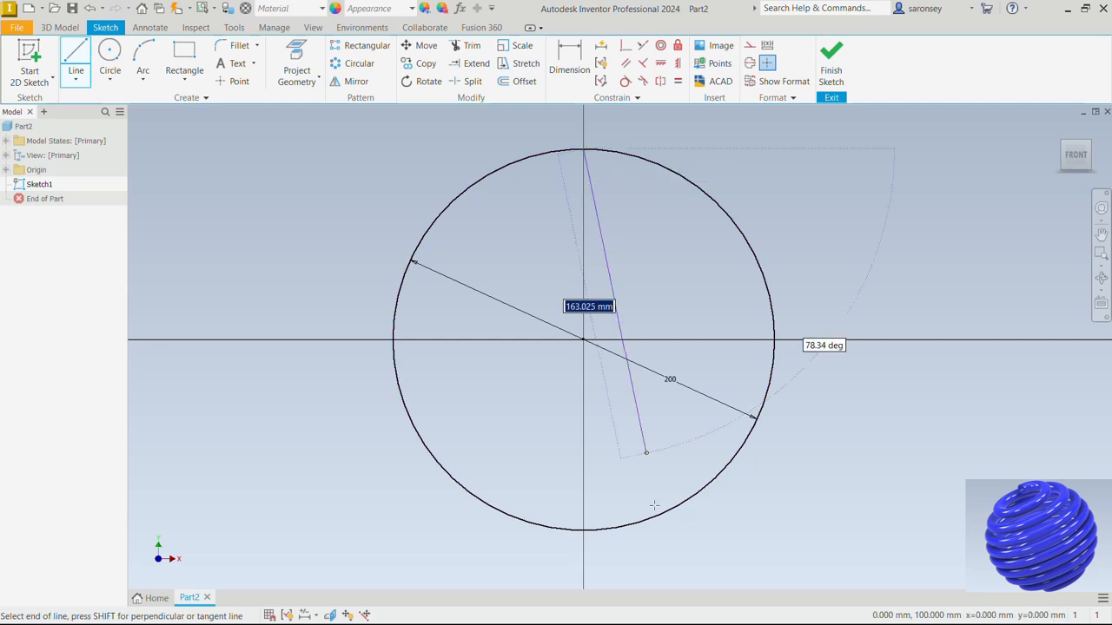
{"action": "double_click", "coordinate": [583, 528]}
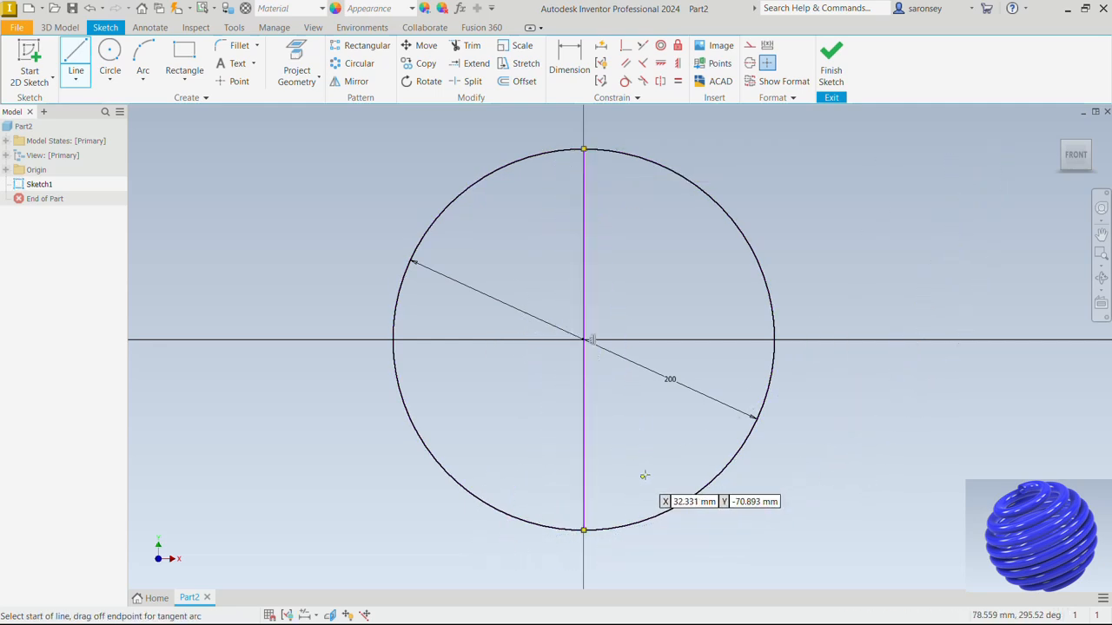
{"action": "left_click", "coordinate": [836, 65]}
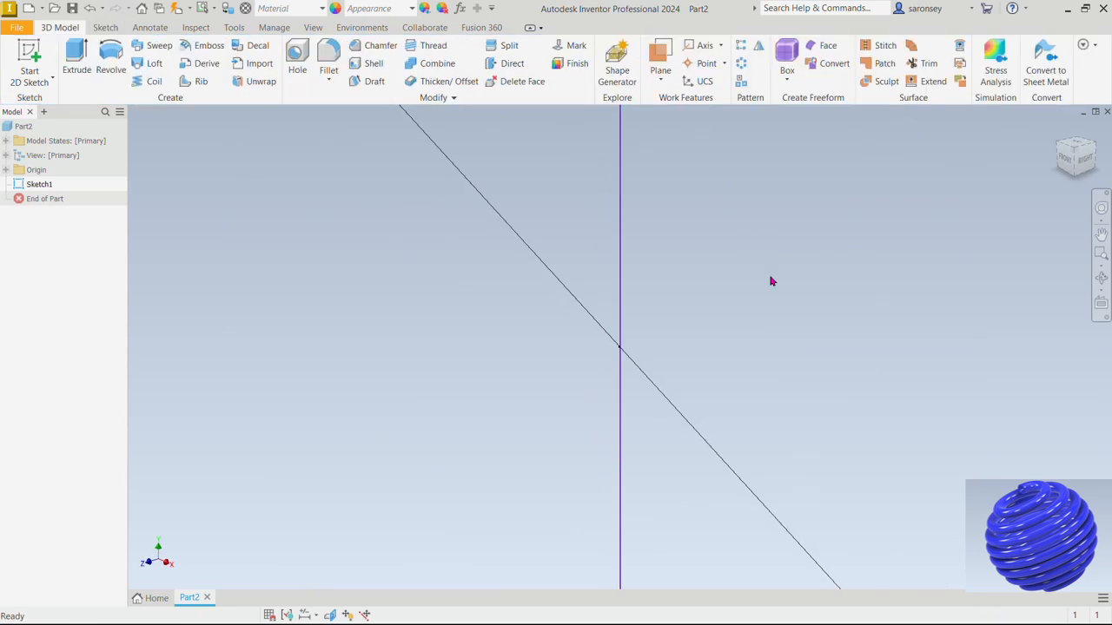
Revolve one half of the circle a full 360 degrees around the vertical diameter line to make a solid sphere
{"action": "middle_click_drag", "start_coordinate": [770, 279], "coordinate": [605, 377]}
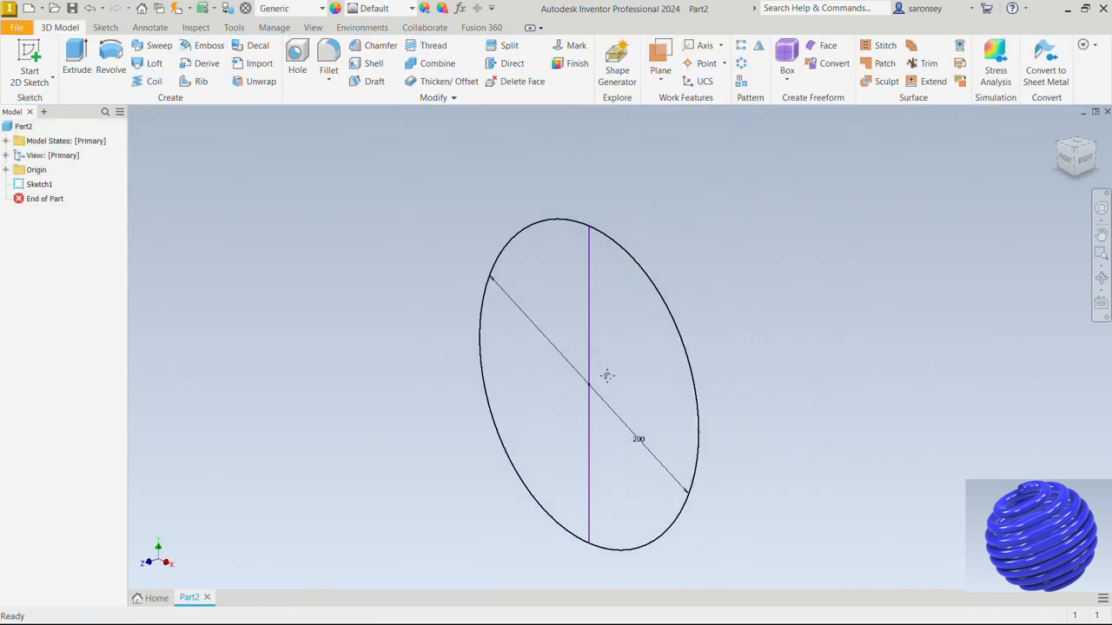
{"action": "left_click", "coordinate": [123, 67]}
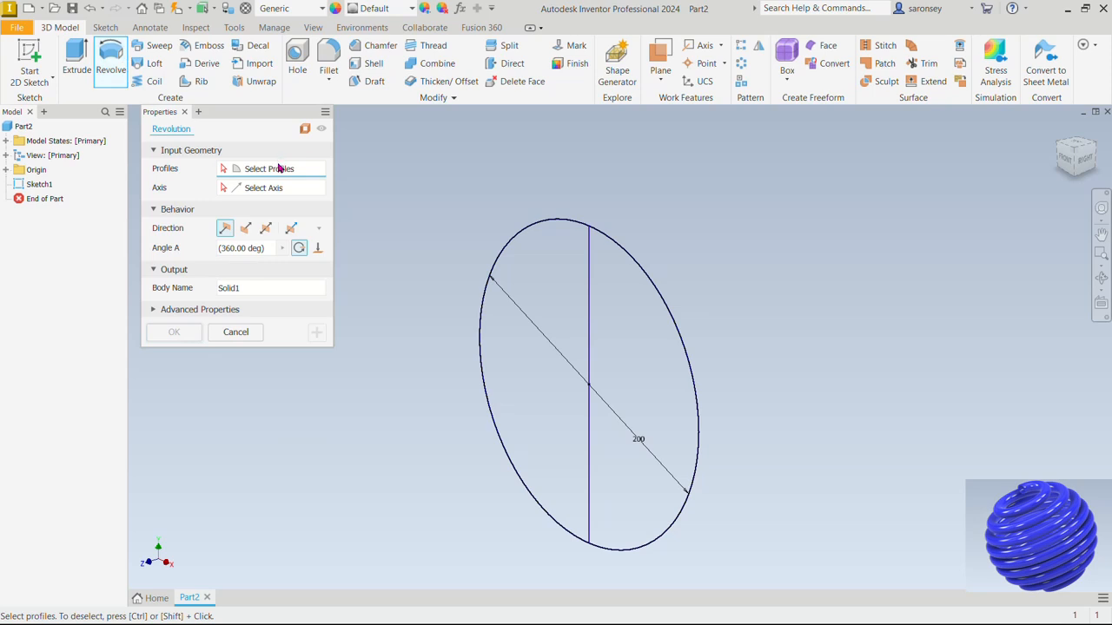
{"action": "left_click", "coordinate": [639, 297]}
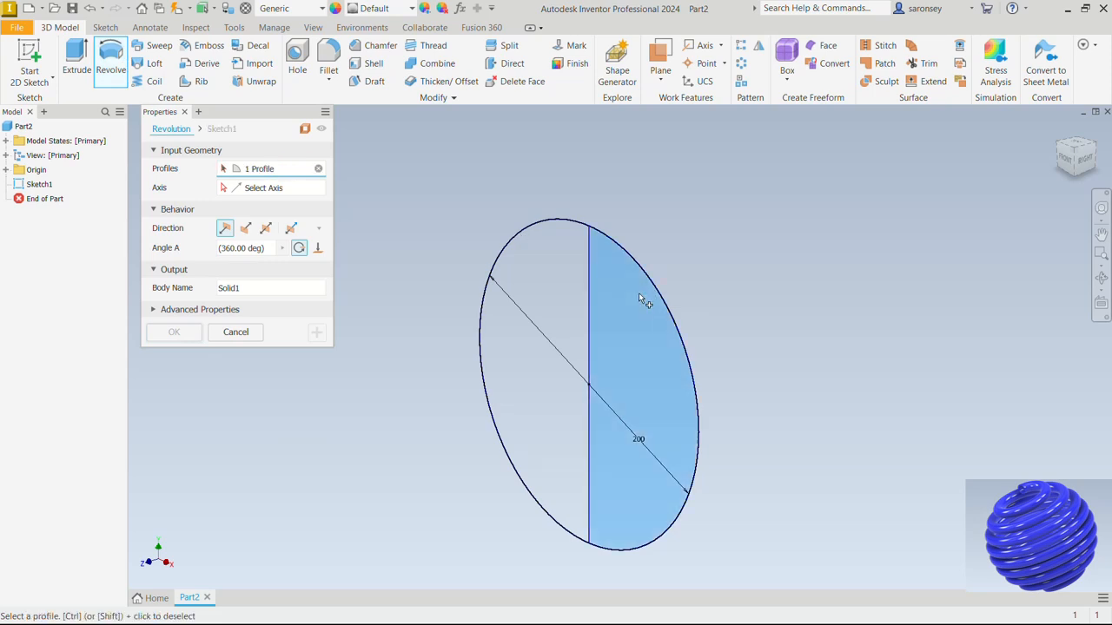
{"action": "left_click", "coordinate": [283, 188]}
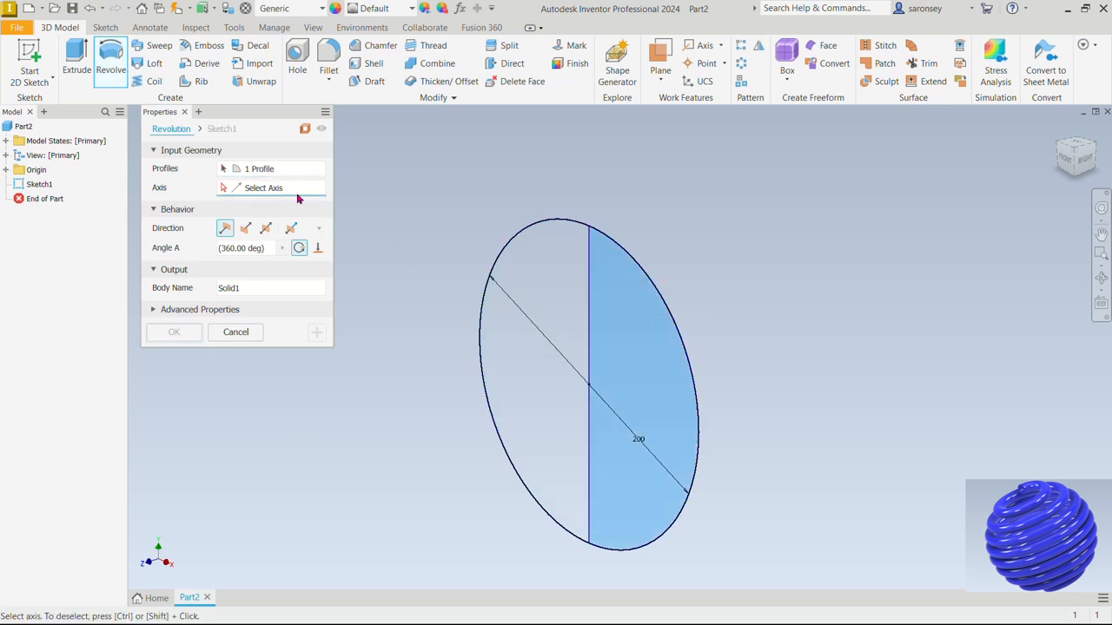
{"action": "left_click", "coordinate": [589, 314]}
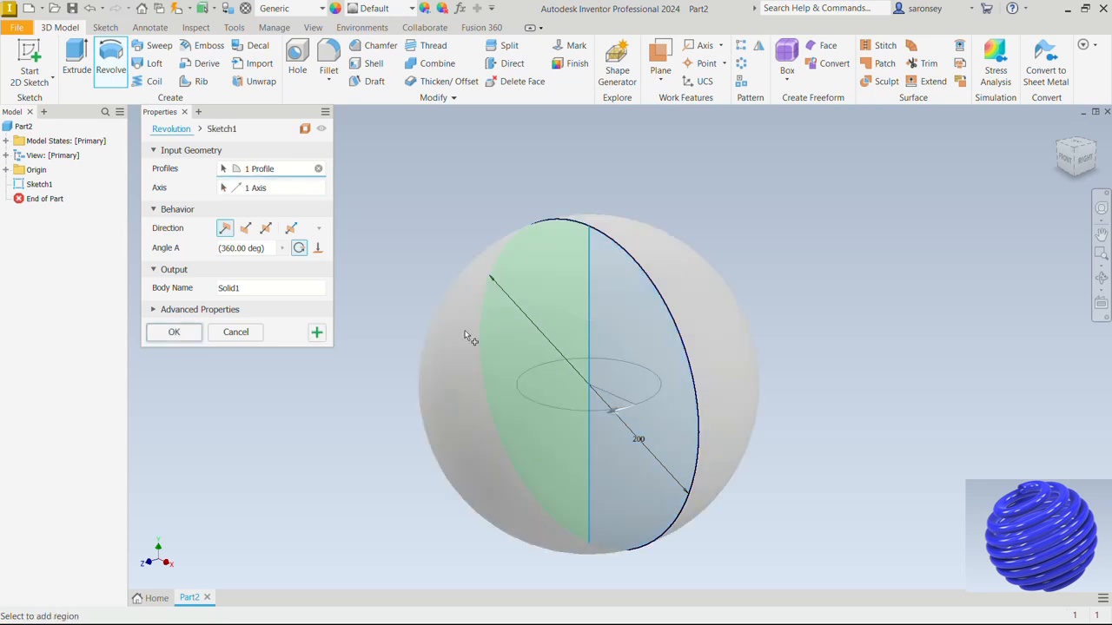
{"action": "left_click", "coordinate": [162, 333]}
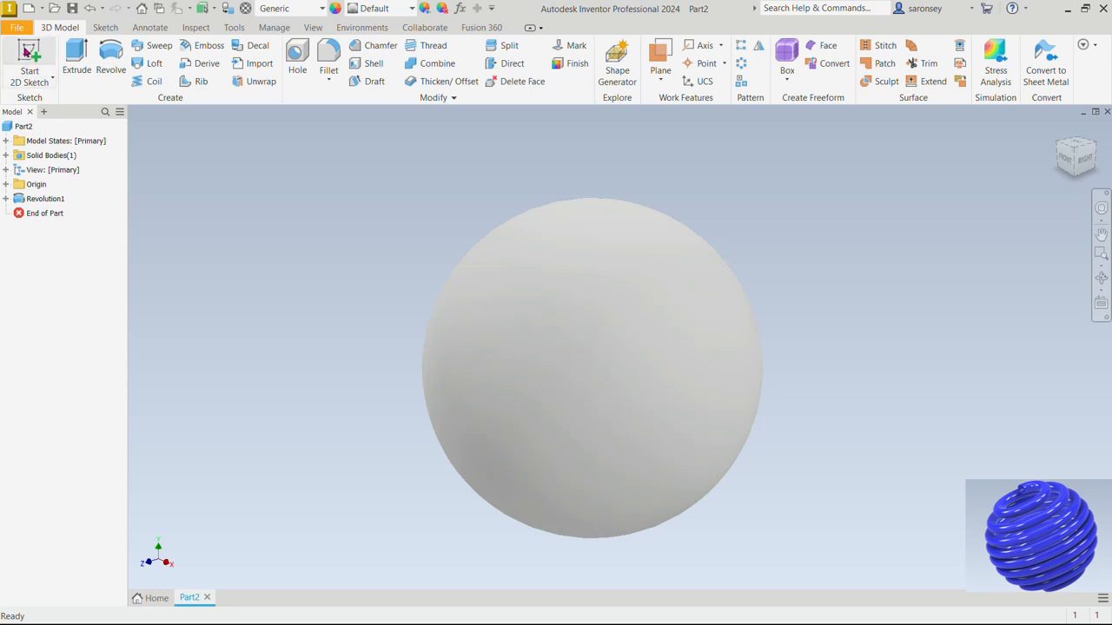
Start a sketch on the YZ plane and slice the graphics so the sphere is cut at the sketch plane
{"action": "left_click", "coordinate": [25, 53]}
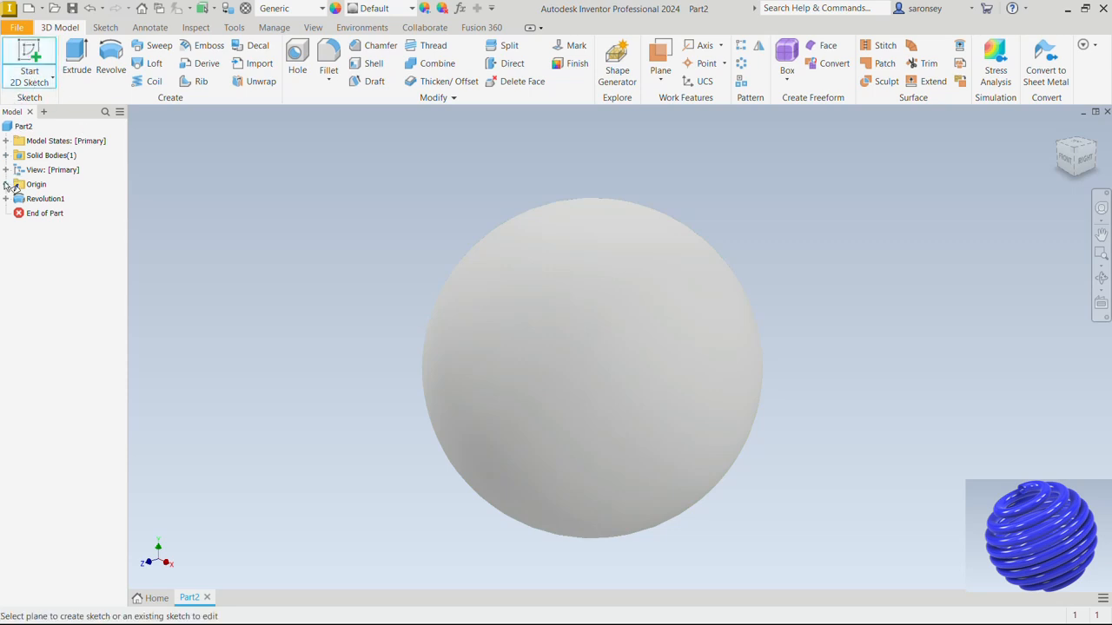
{"action": "left_click", "coordinate": [6, 184]}
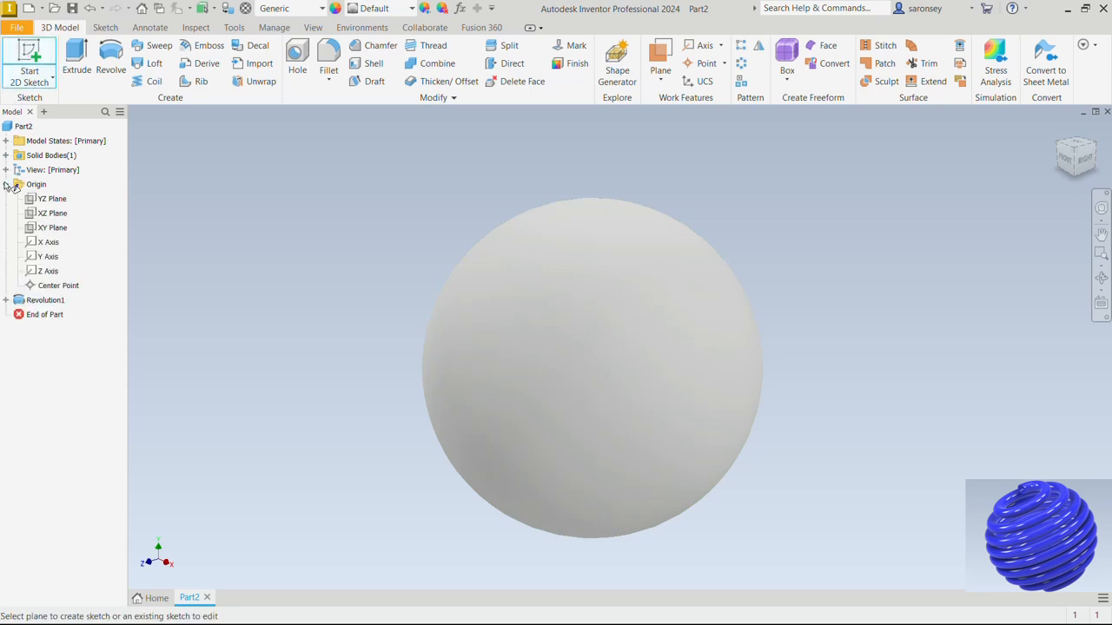
{"action": "left_click", "coordinate": [54, 199]}
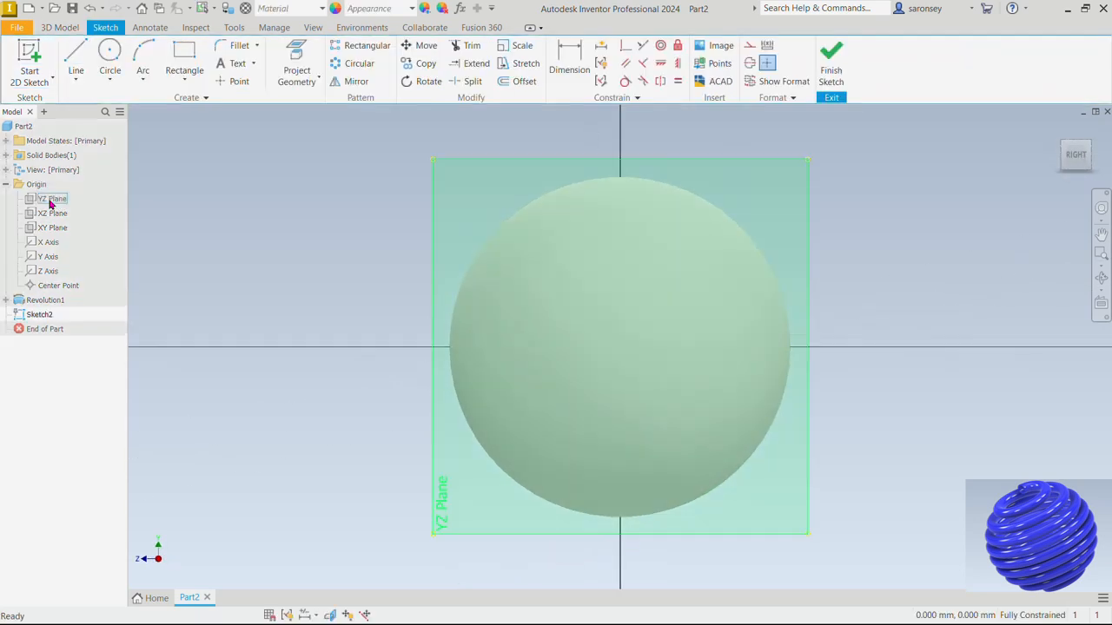
{"action": "left_click", "coordinate": [330, 615]}
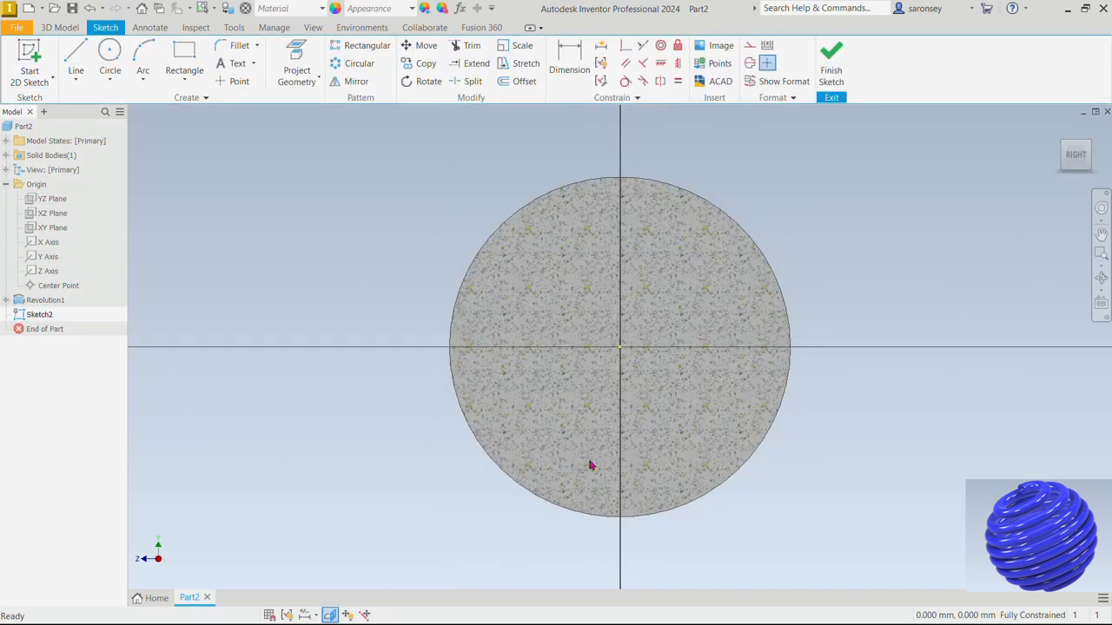
Draw a vertical line about 234 mm long through the sphere's centre, extending beyond both poles, and finish the sketch
{"action": "left_click", "coordinate": [76, 53]}
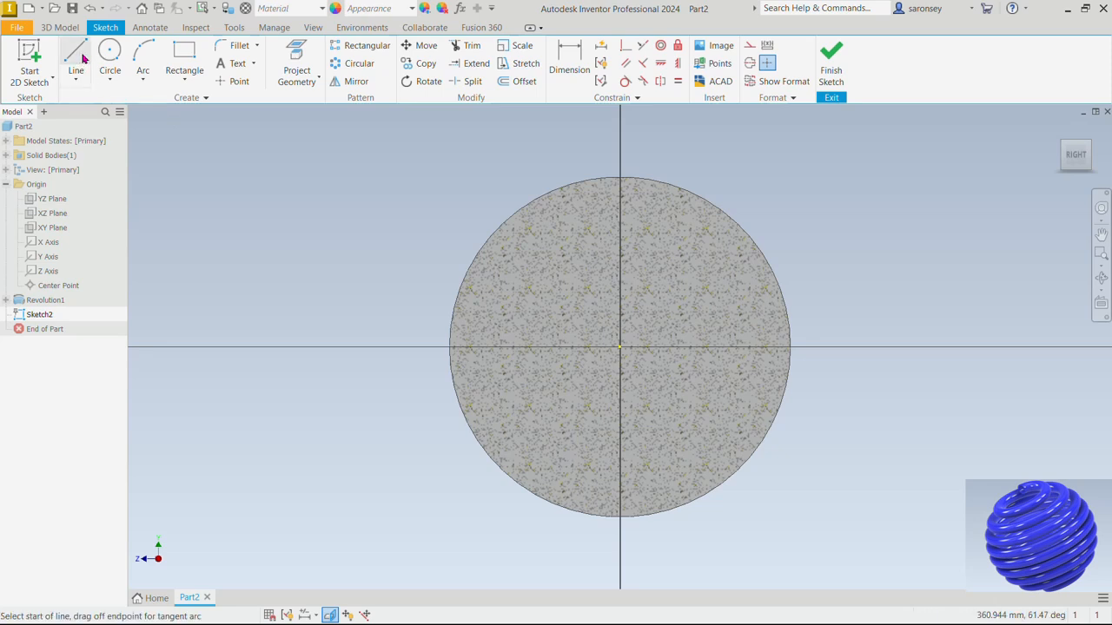
{"action": "left_click", "coordinate": [619, 133]}
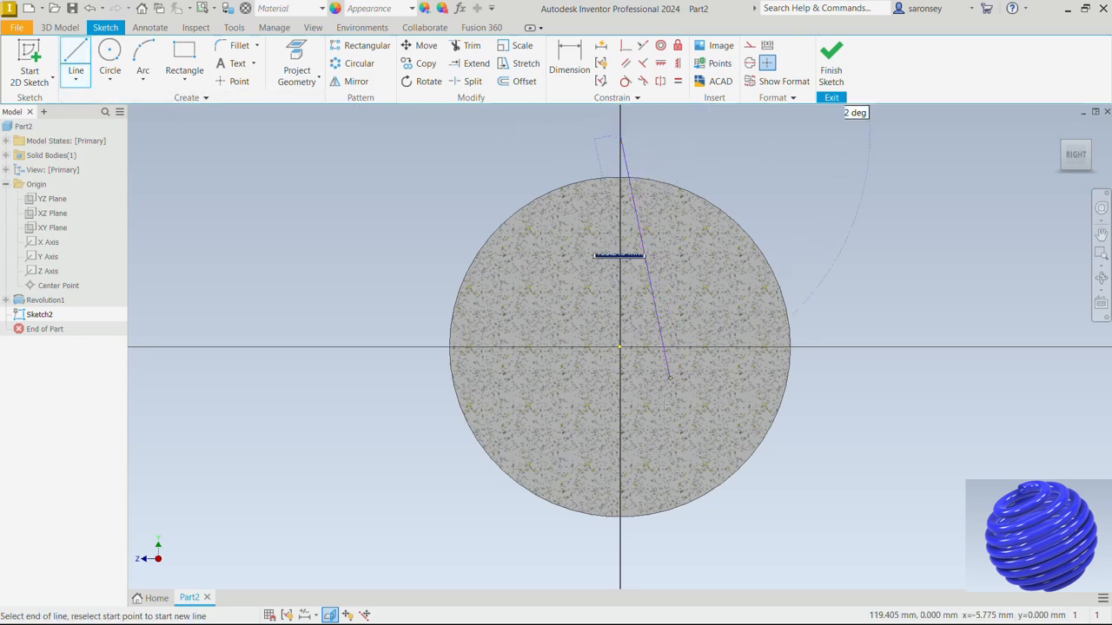
{"action": "left_click", "coordinate": [621, 543]}
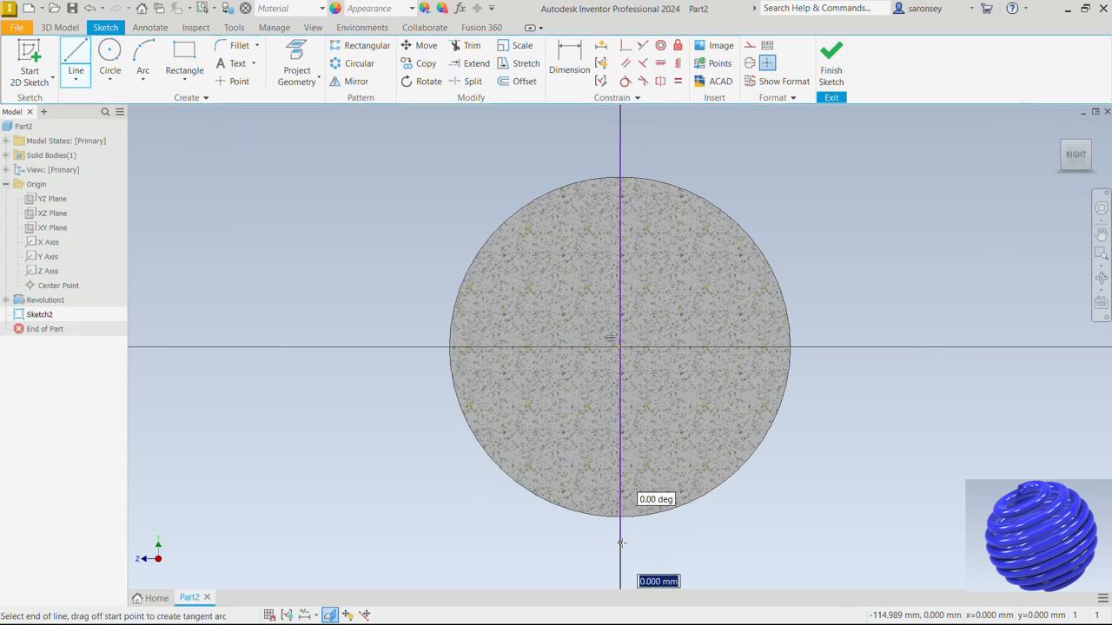
{"action": "right_click", "coordinate": [847, 421]}
{"action": "left_click", "coordinate": [880, 422]}
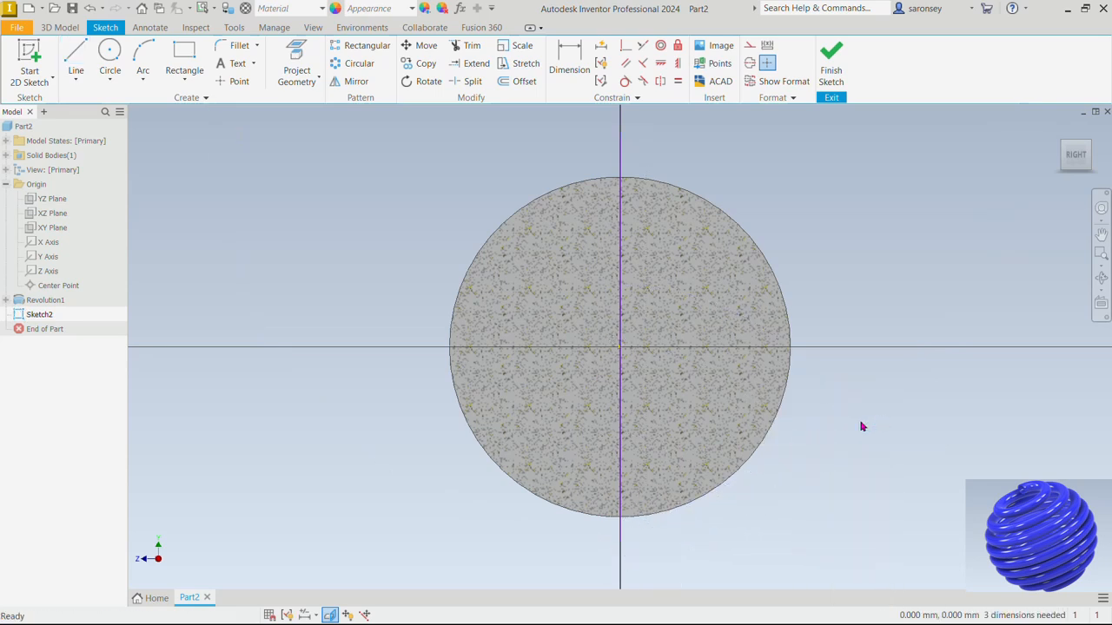
{"action": "left_click", "coordinate": [833, 78]}
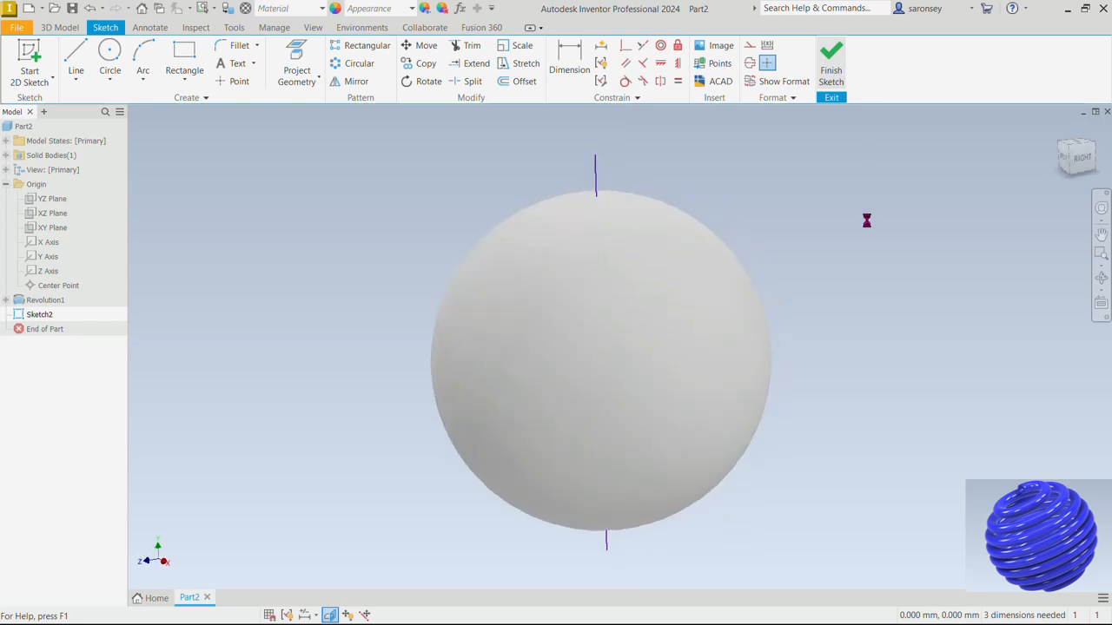
Start another new sketch on the YZ plane
{"action": "left_click", "coordinate": [27, 47]}
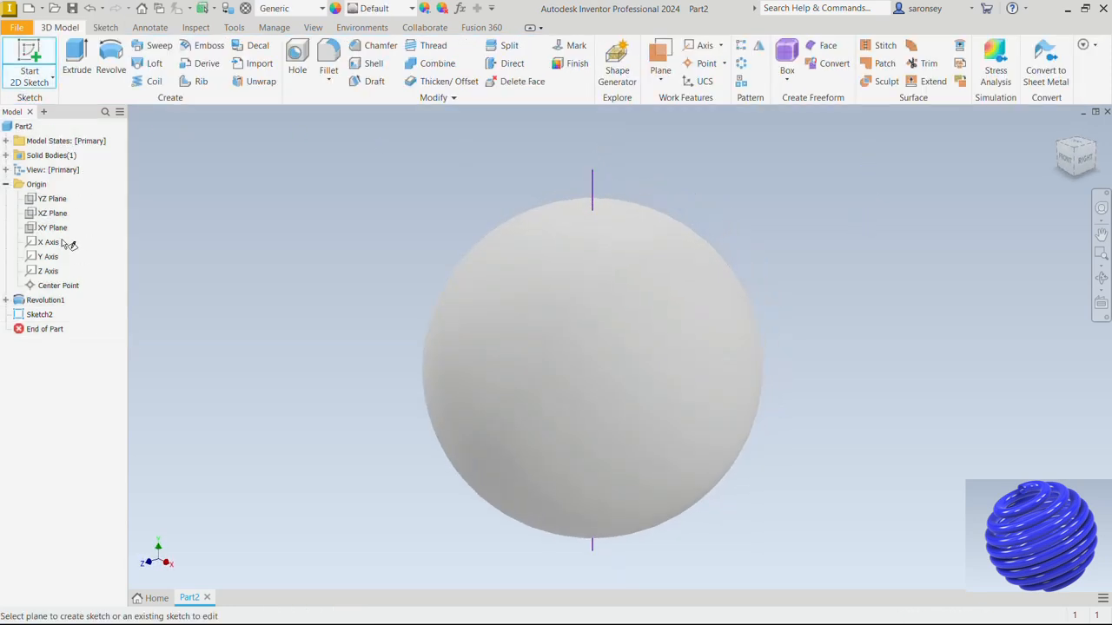
{"action": "left_click", "coordinate": [54, 199]}
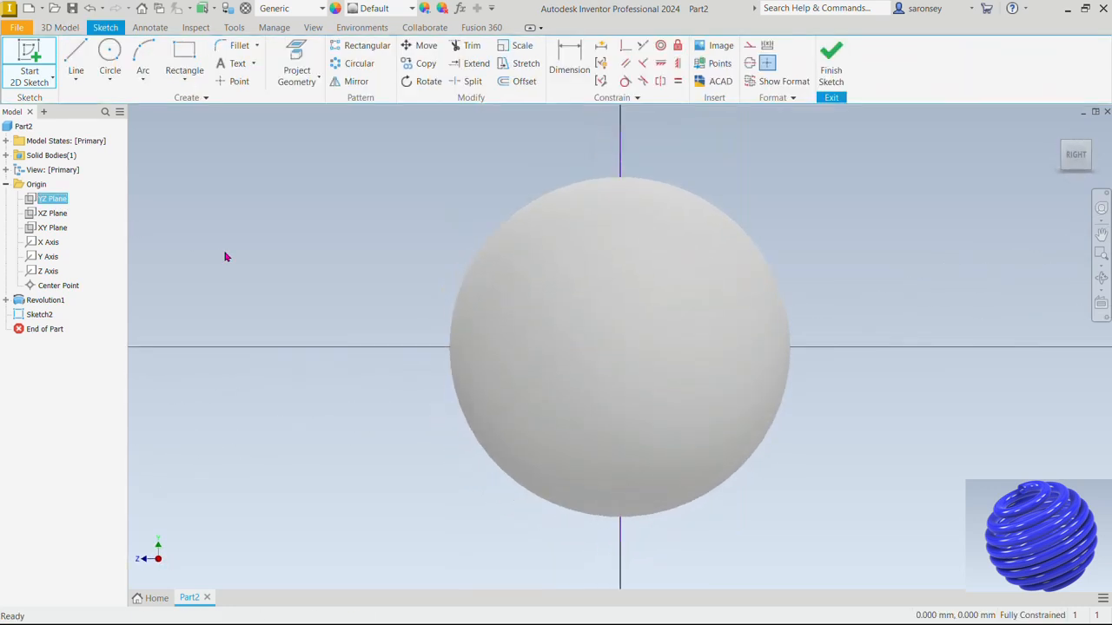
{"action": "middle_click_drag", "start_coordinate": [901, 477], "coordinate": [728, 443]}
{"action": "left_click", "coordinate": [76, 65]}
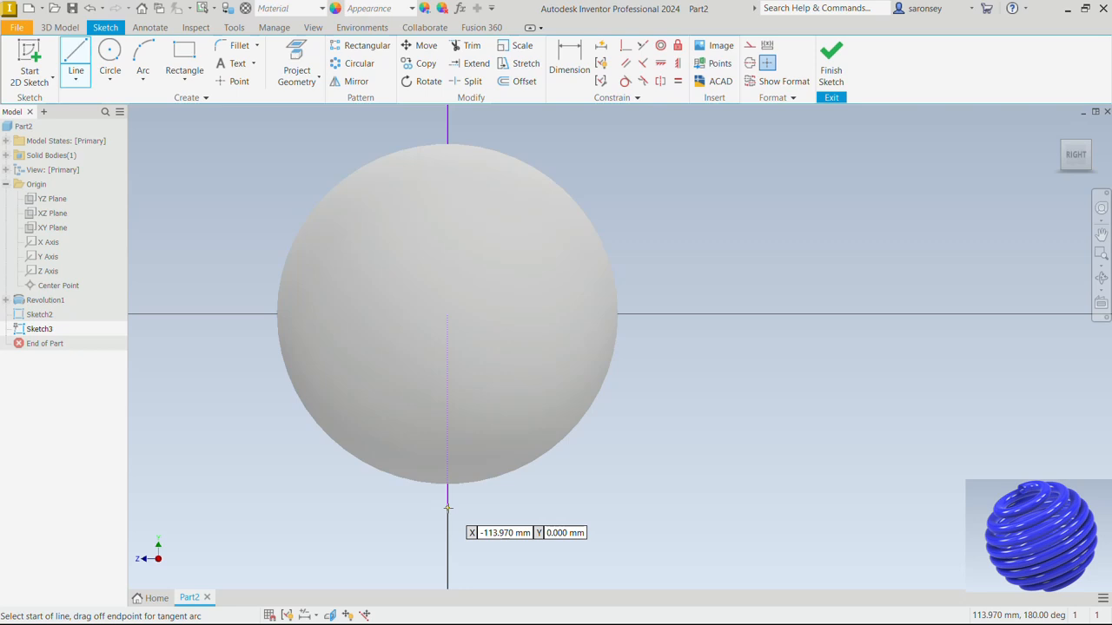
{"action": "right_click", "coordinate": [566, 492]}
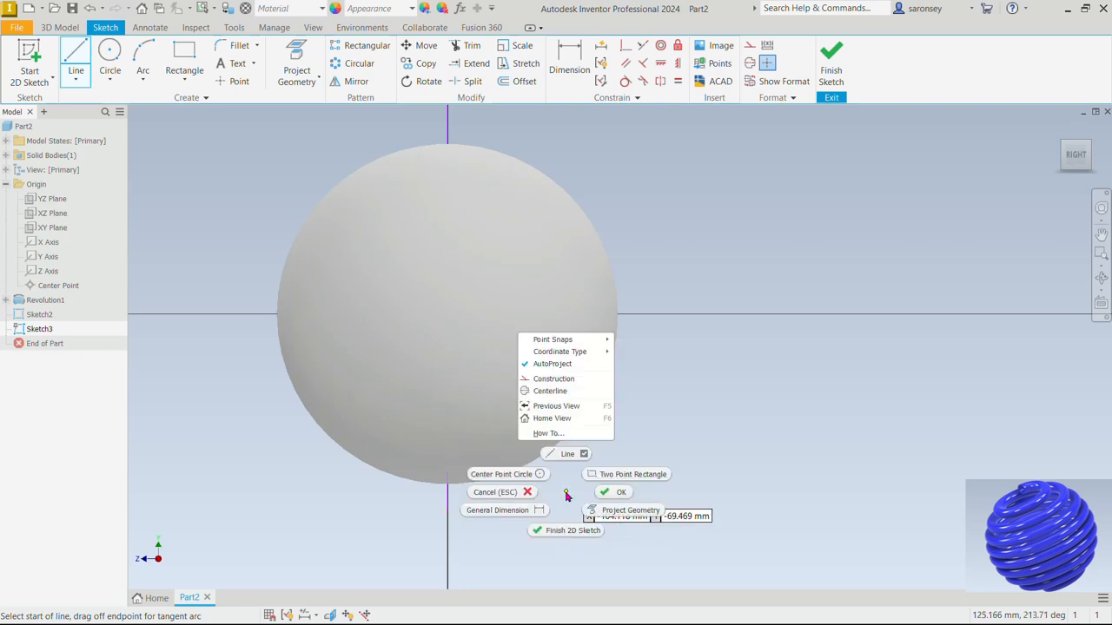
{"action": "left_click", "coordinate": [610, 493]}
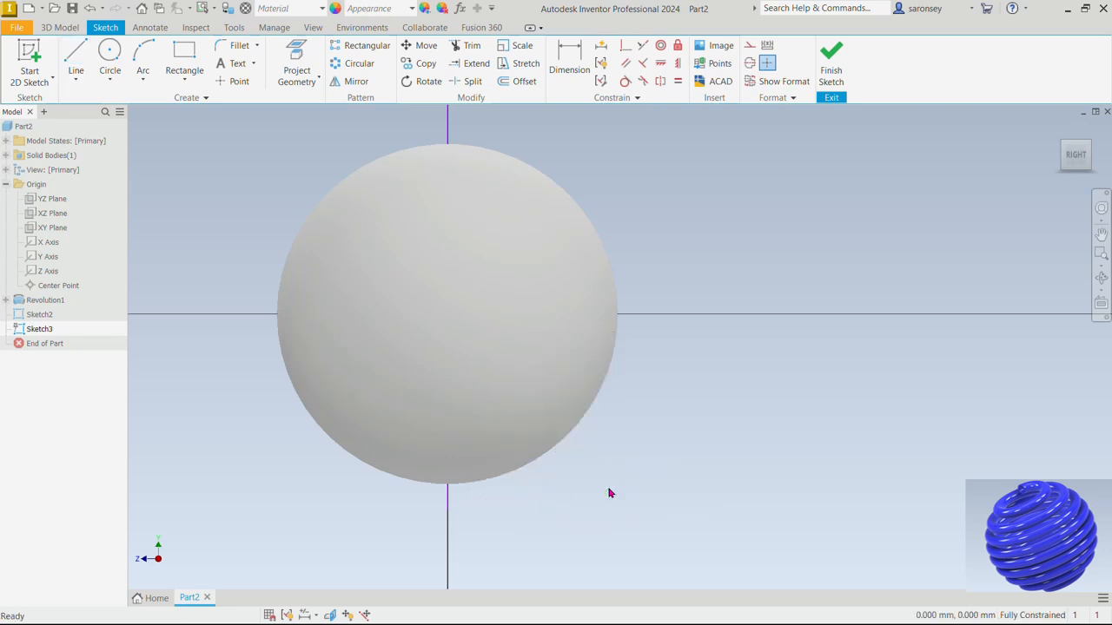
Project the vertical line through the sphere from the previous sketch into the current sketch
{"action": "left_click", "coordinate": [300, 50]}
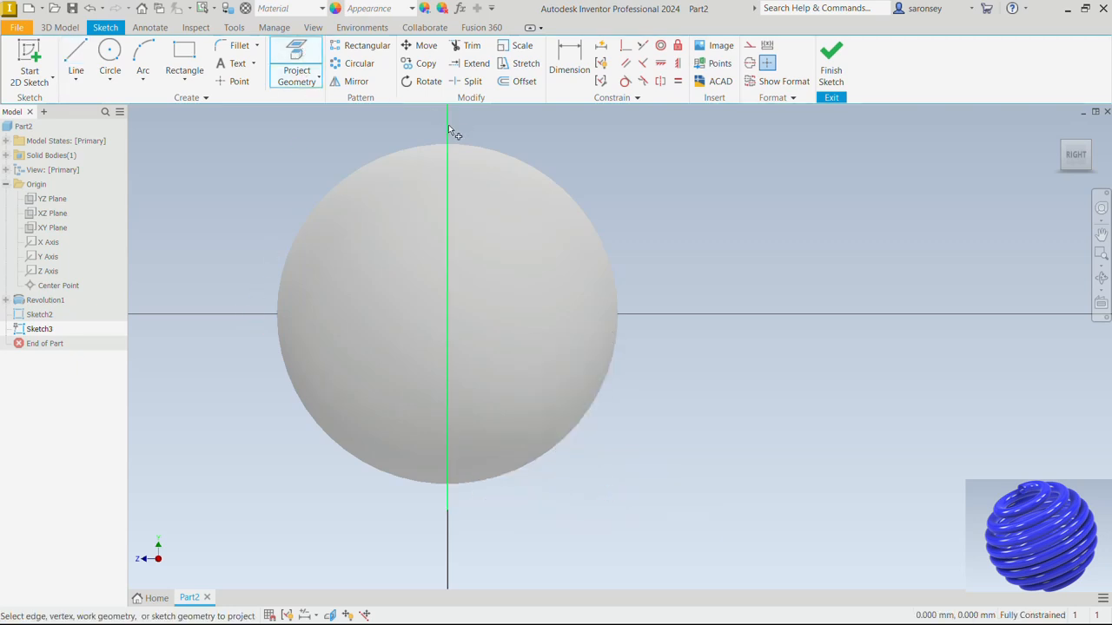
{"action": "left_click", "coordinate": [449, 132]}
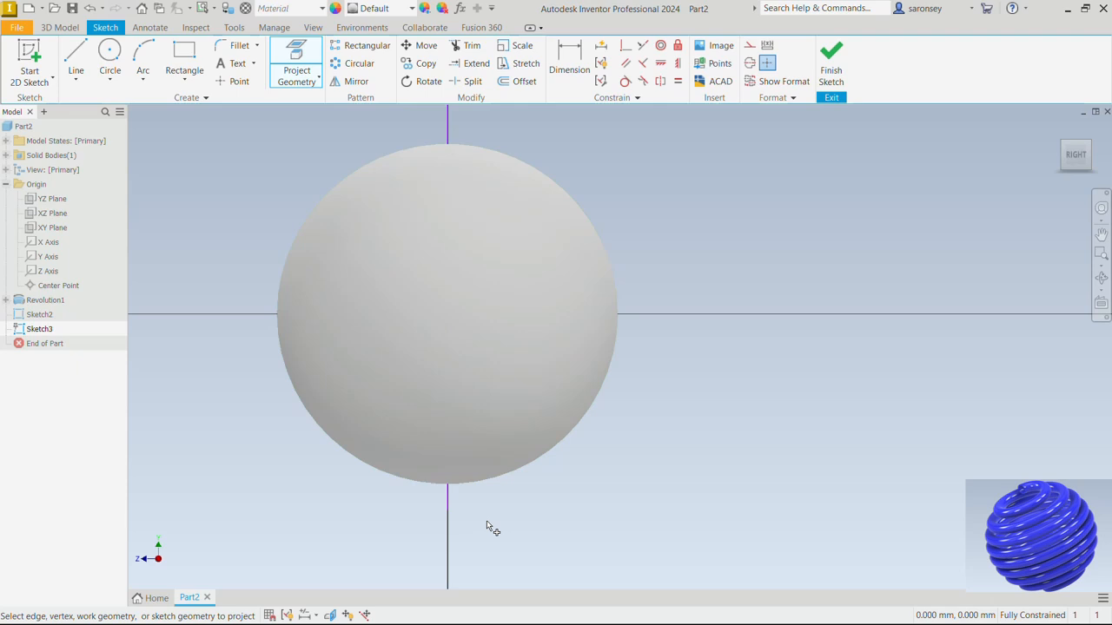
Draw a horizontal line about 136 mm long below the sphere, starting just beside the vertical line, and finish the sketch
{"action": "left_click", "coordinate": [76, 54]}
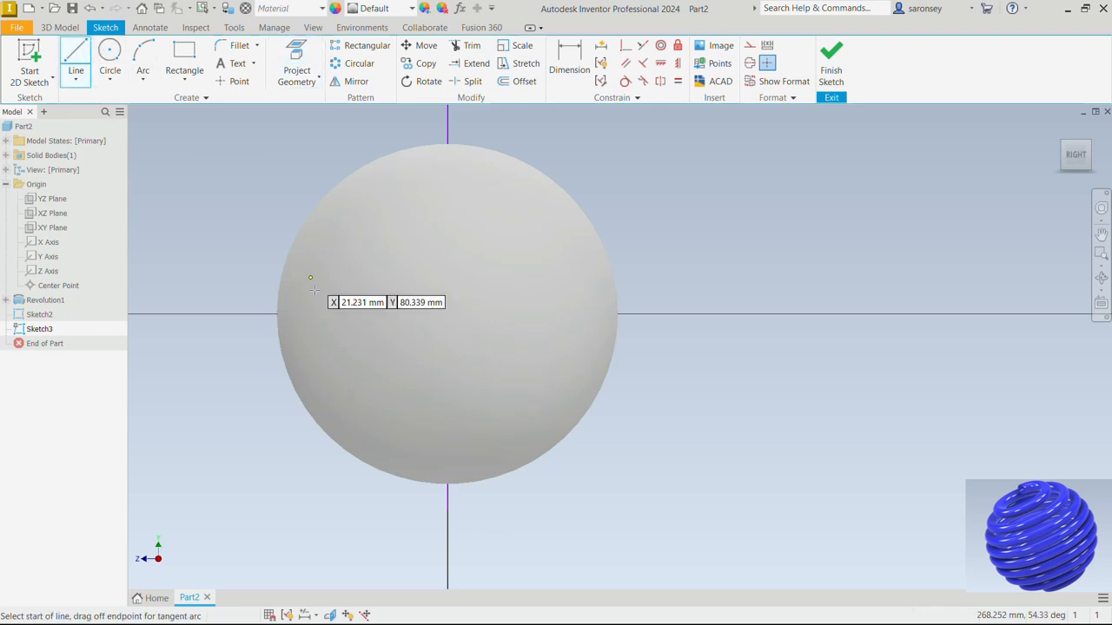
{"action": "left_click", "coordinate": [489, 511]}
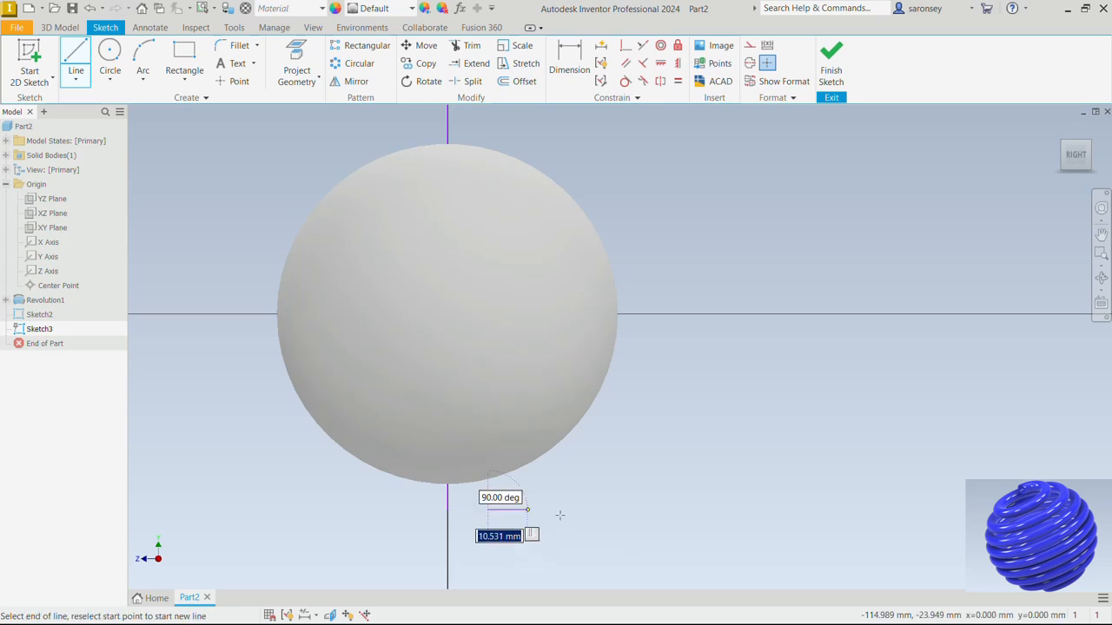
{"action": "left_click", "coordinate": [720, 510]}
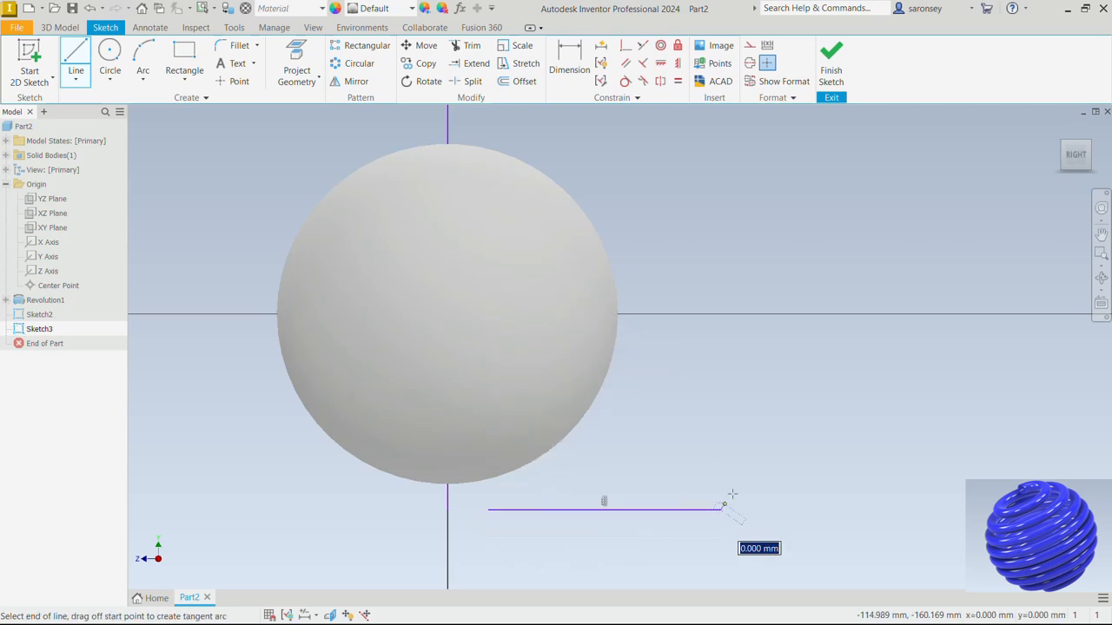
{"action": "right_click", "coordinate": [767, 386]}
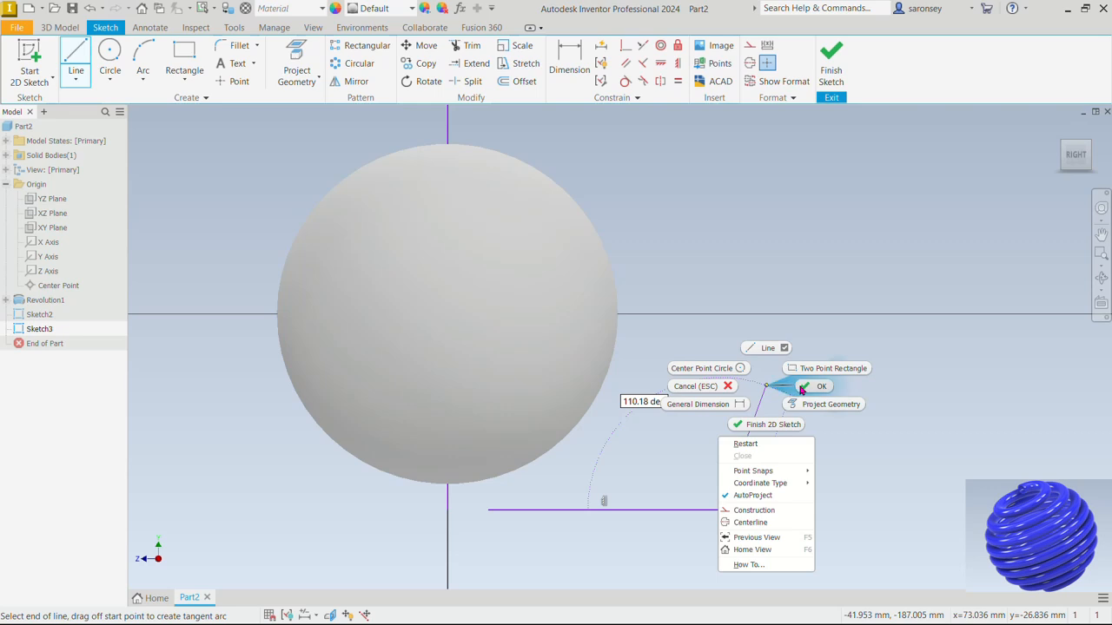
{"action": "left_click", "coordinate": [797, 390]}
{"action": "left_click", "coordinate": [831, 60]}
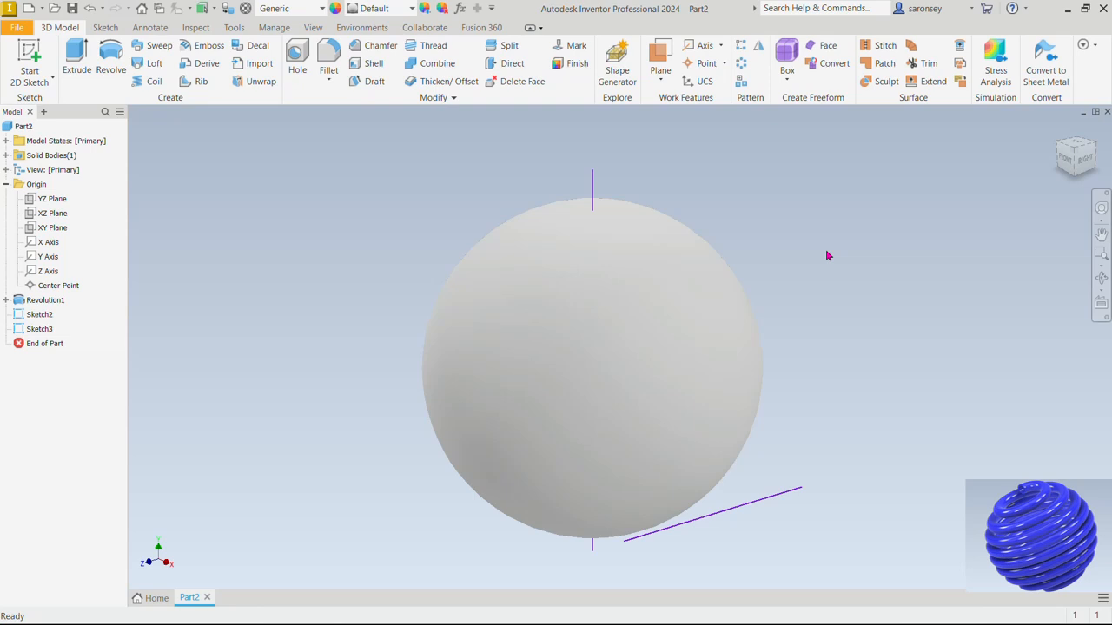
Sweep the horizontal line as a surface along the vertical line with a 3900 deg twist and 0 deg taper
{"action": "left_click", "coordinate": [160, 47]}
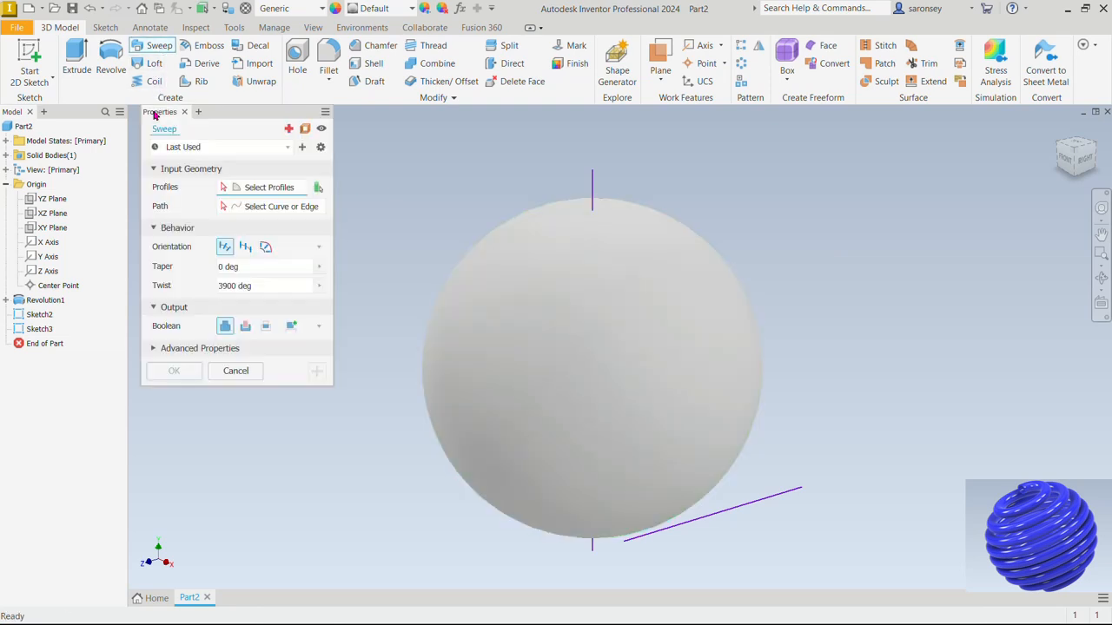
{"action": "left_click", "coordinate": [304, 129]}
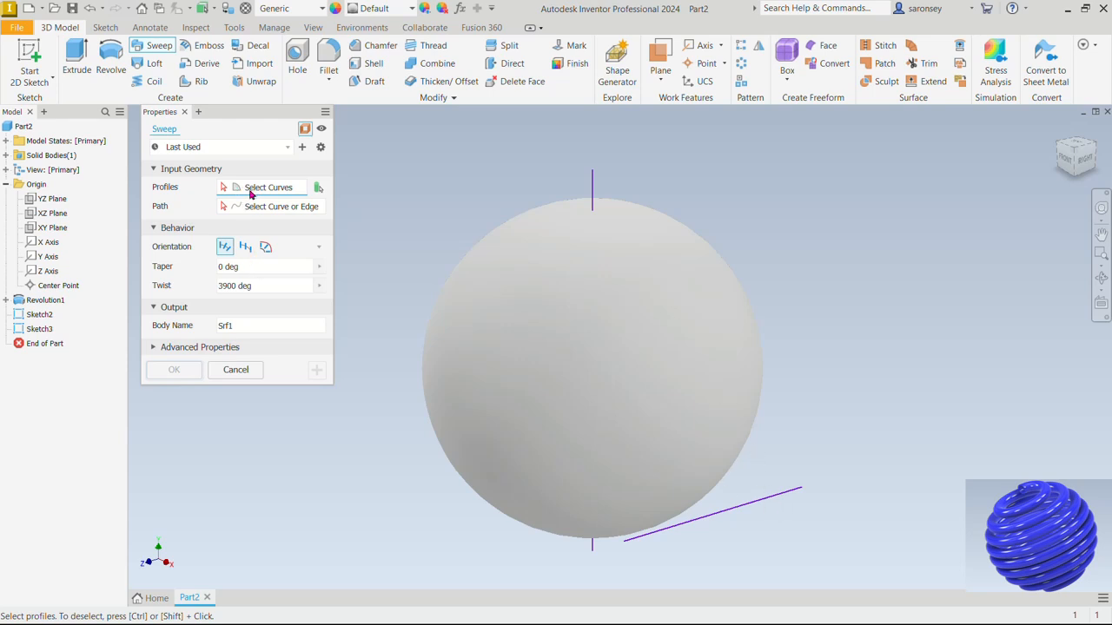
{"action": "left_click", "coordinate": [736, 513]}
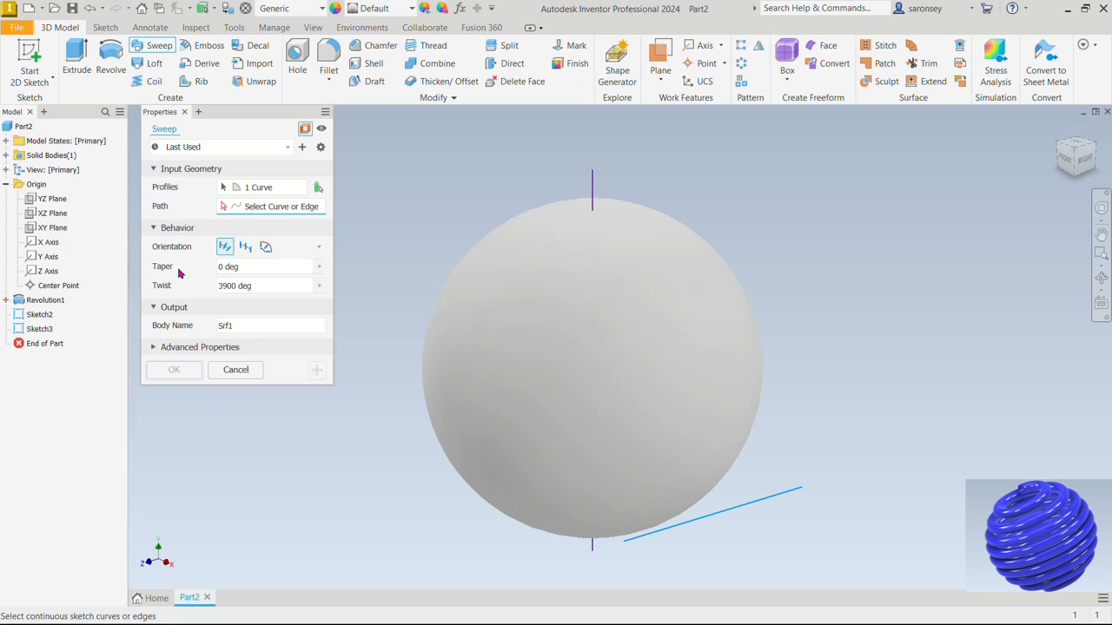
{"action": "left_click", "coordinate": [594, 189]}
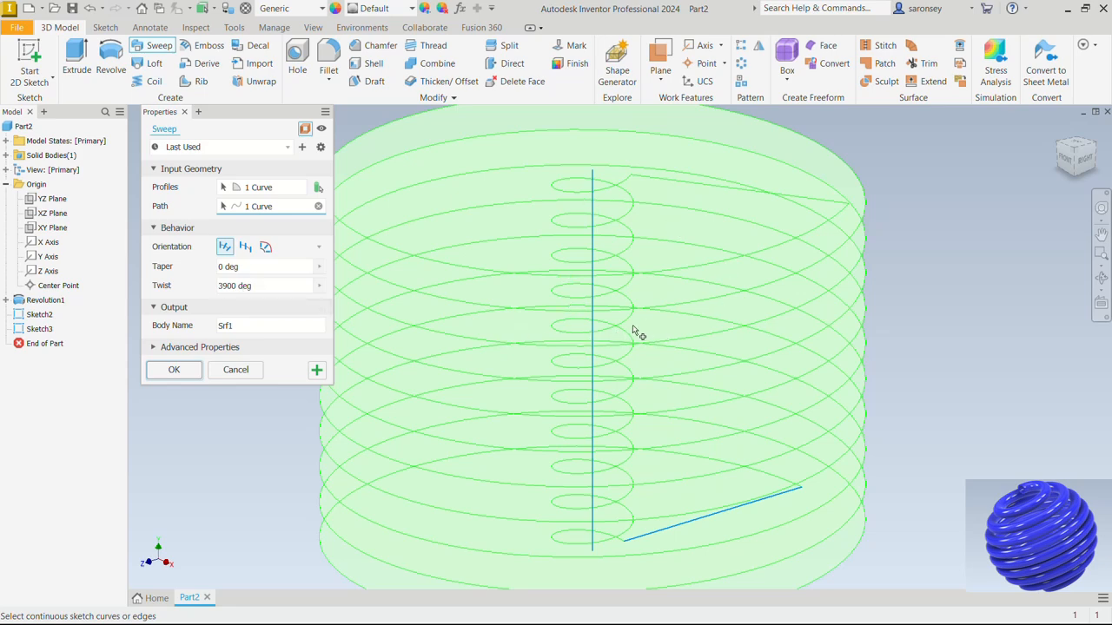
{"action": "left_click", "coordinate": [176, 371]}
Split the sphere's face with the twisted sweep surface and hide that surface
{"action": "scroll", "coordinate": [513, 412], "scroll_direction": "down", "scroll_amount": 3}
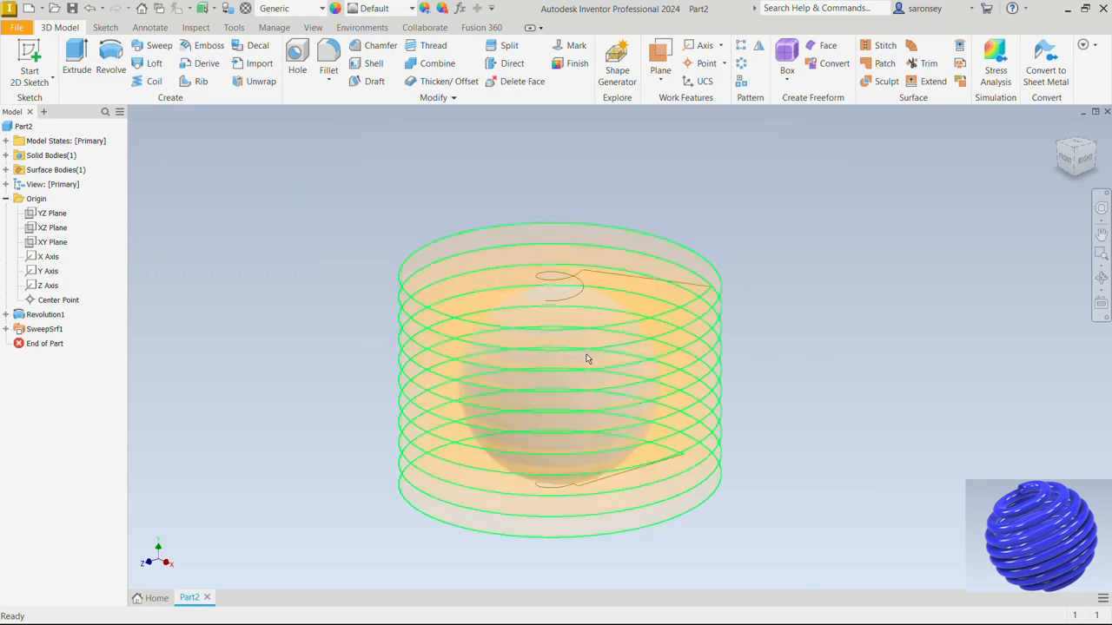
{"action": "middle_click_drag", "start_coordinate": [586, 359], "coordinate": [564, 347], "text": "shift"}
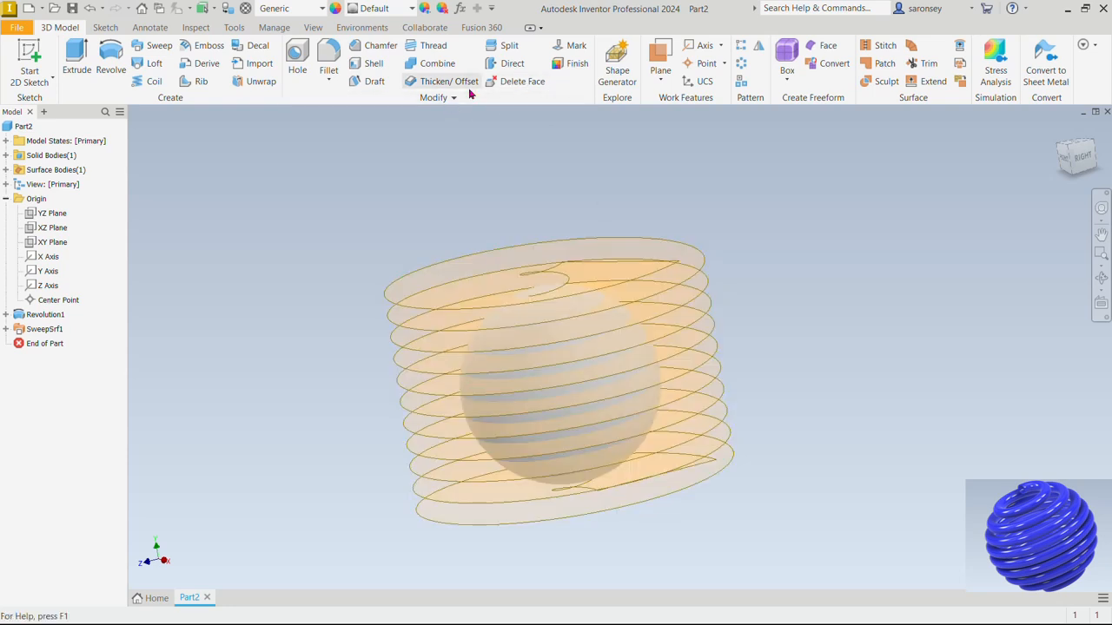
{"action": "left_click", "coordinate": [506, 45]}
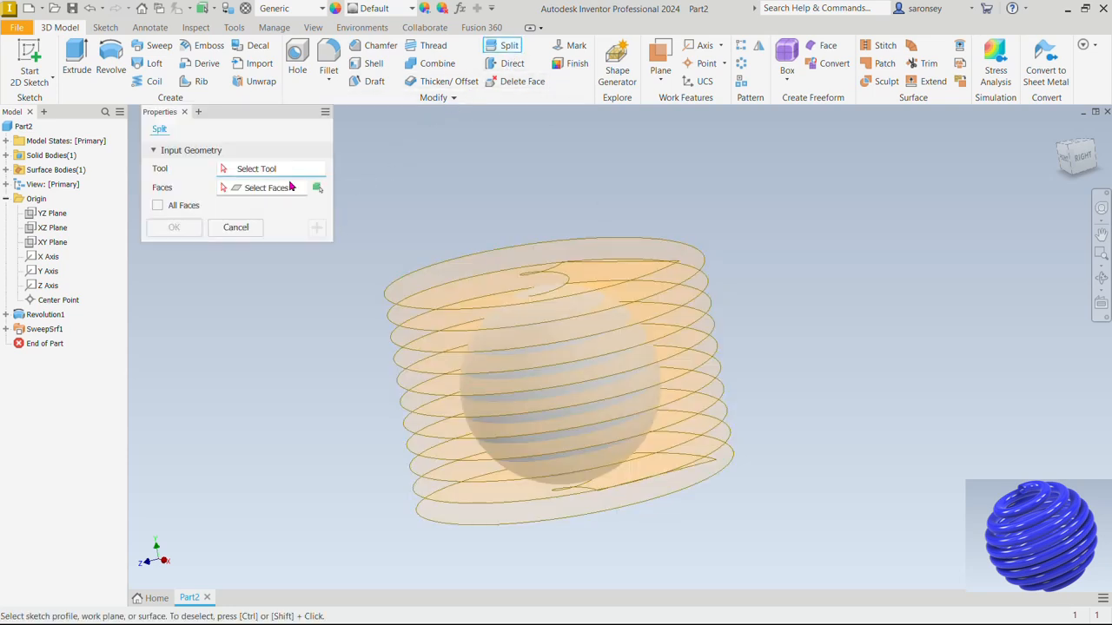
{"action": "left_click", "coordinate": [479, 297]}
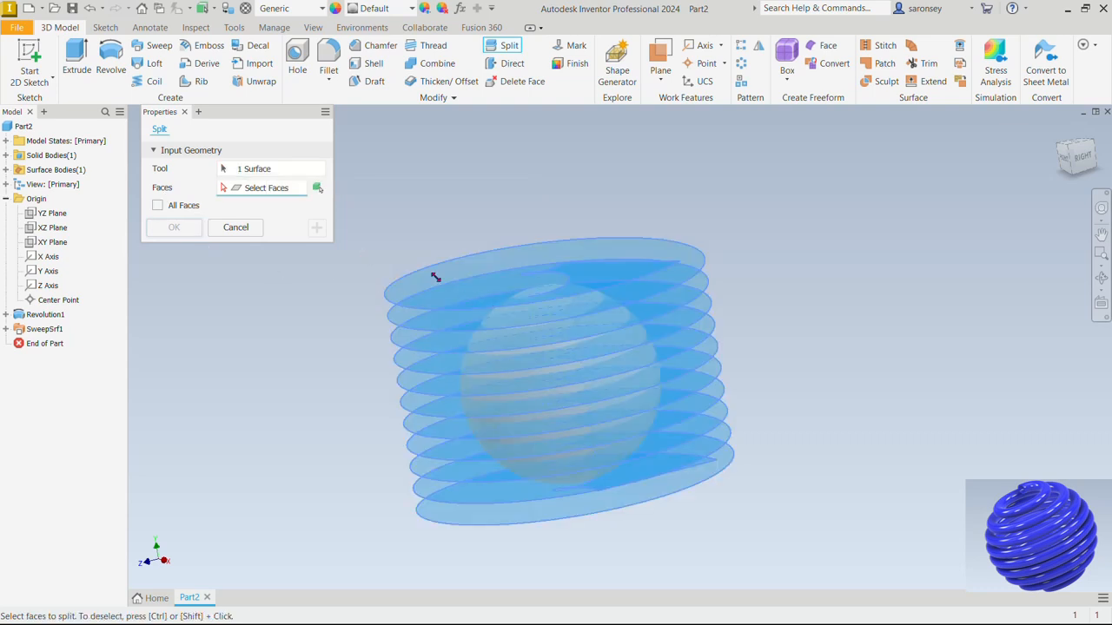
{"action": "left_click", "coordinate": [578, 361]}
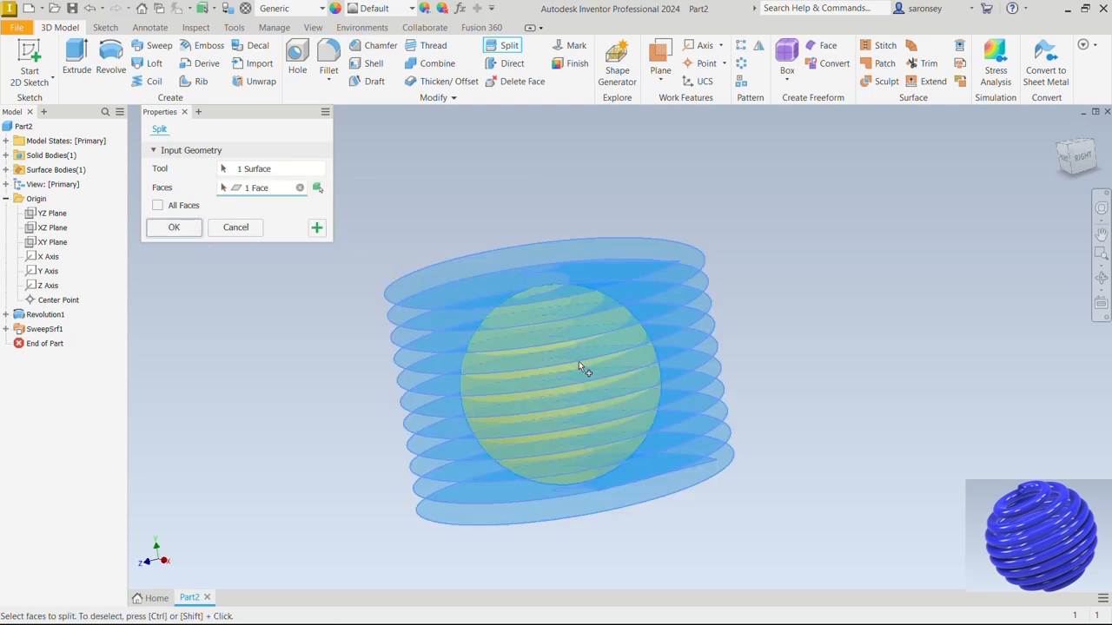
{"action": "left_click", "coordinate": [175, 228]}
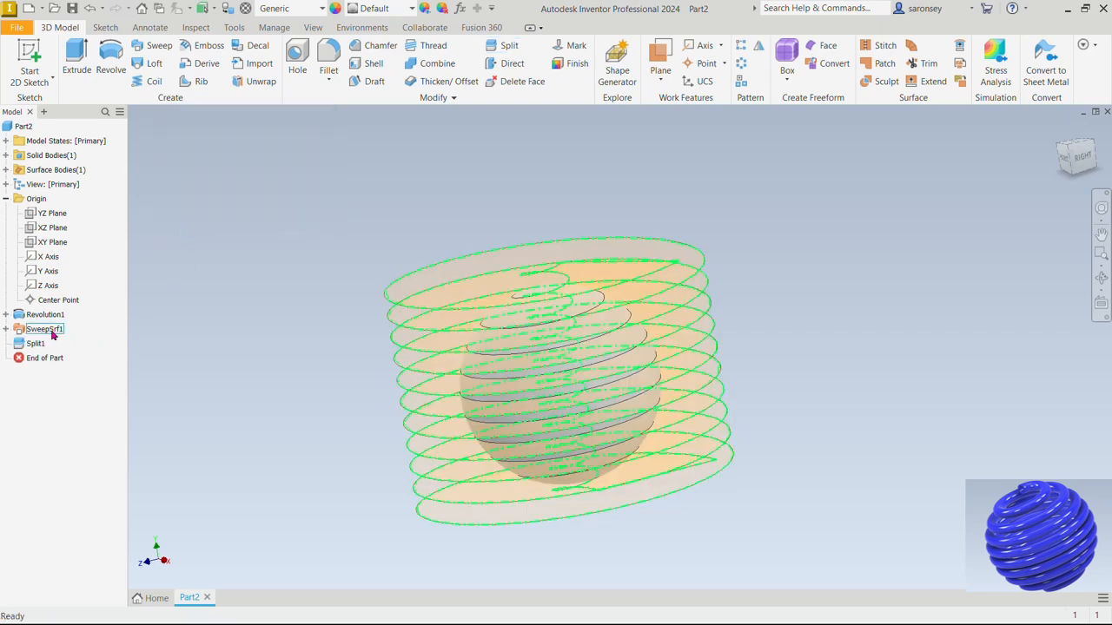
{"action": "right_click", "coordinate": [52, 333]}
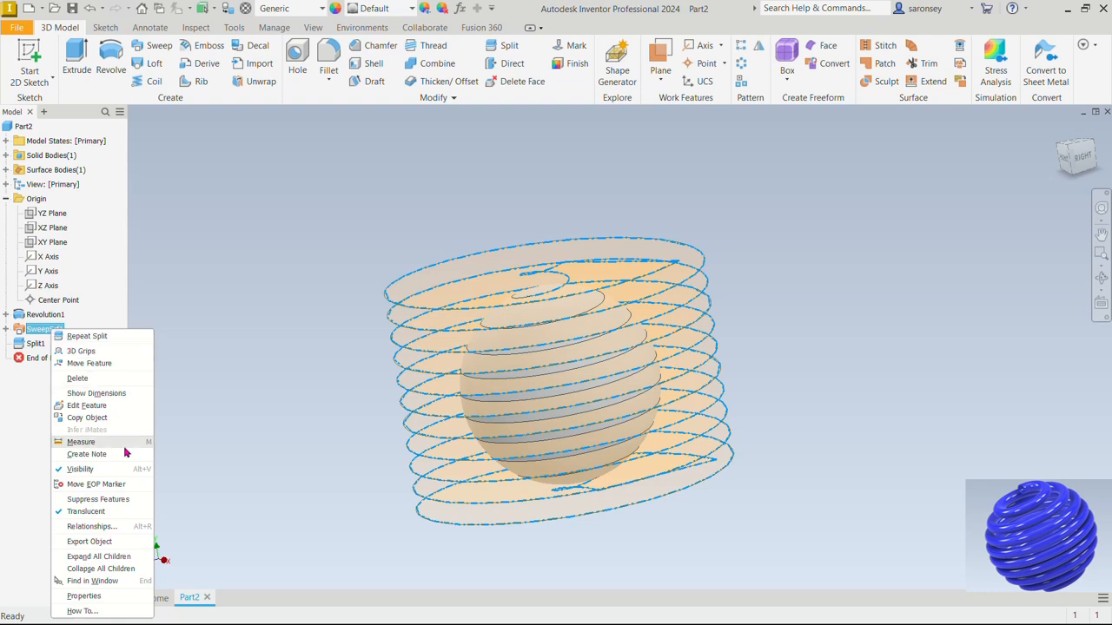
{"action": "left_click", "coordinate": [80, 469]}
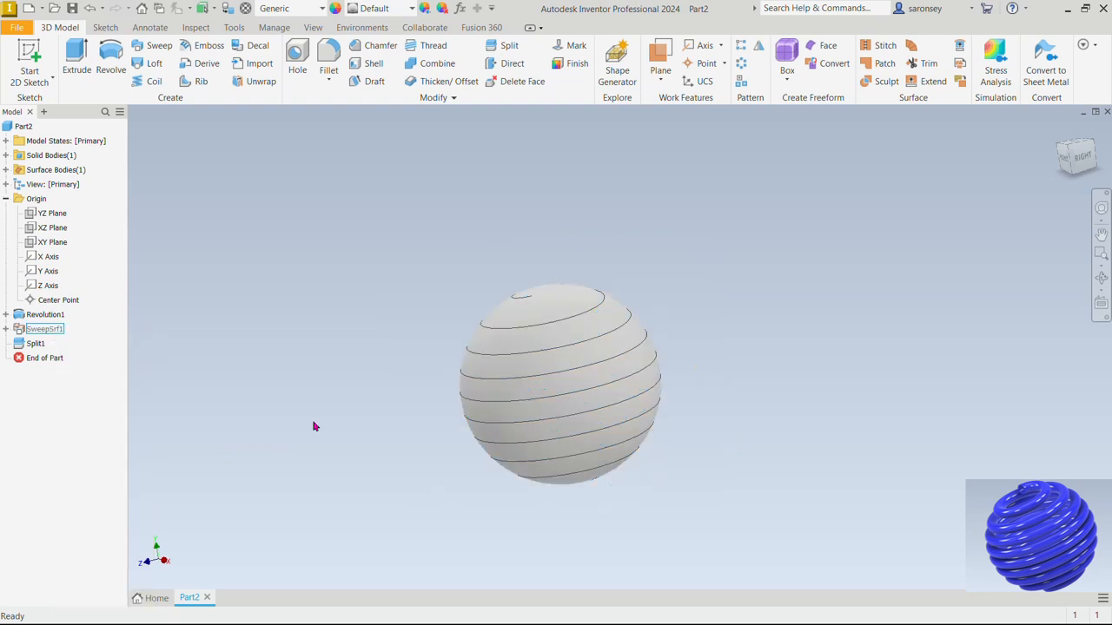
In a new 3D sketch, project the spiral split edge onto the sphere's face with Project to closest point, and finish the sketch
{"action": "left_click", "coordinate": [1062, 131]}
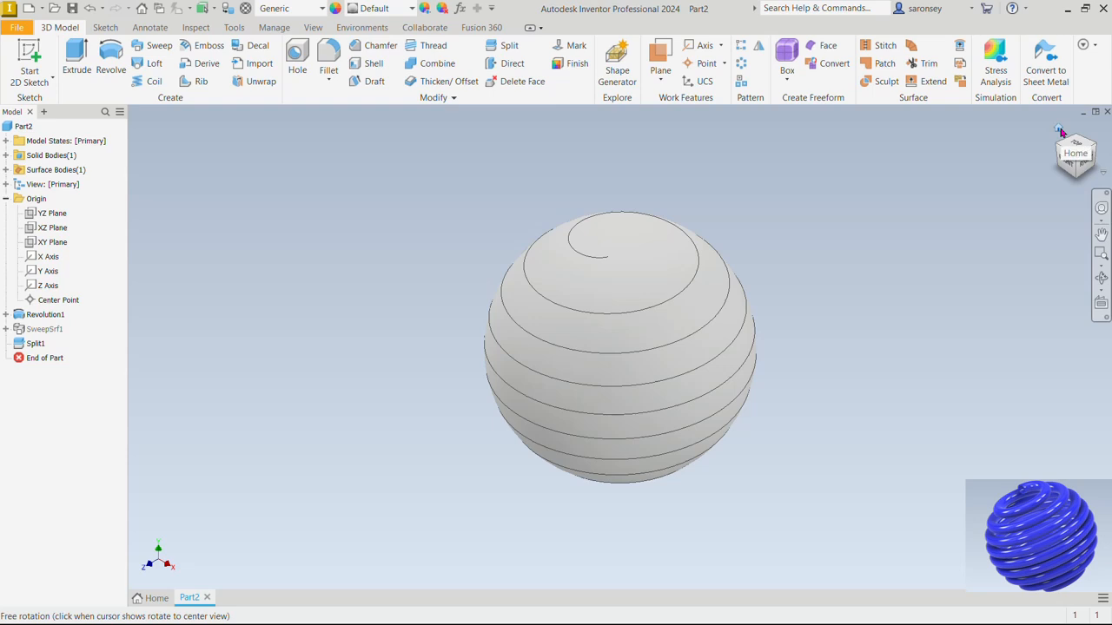
{"action": "left_click", "coordinate": [54, 82]}
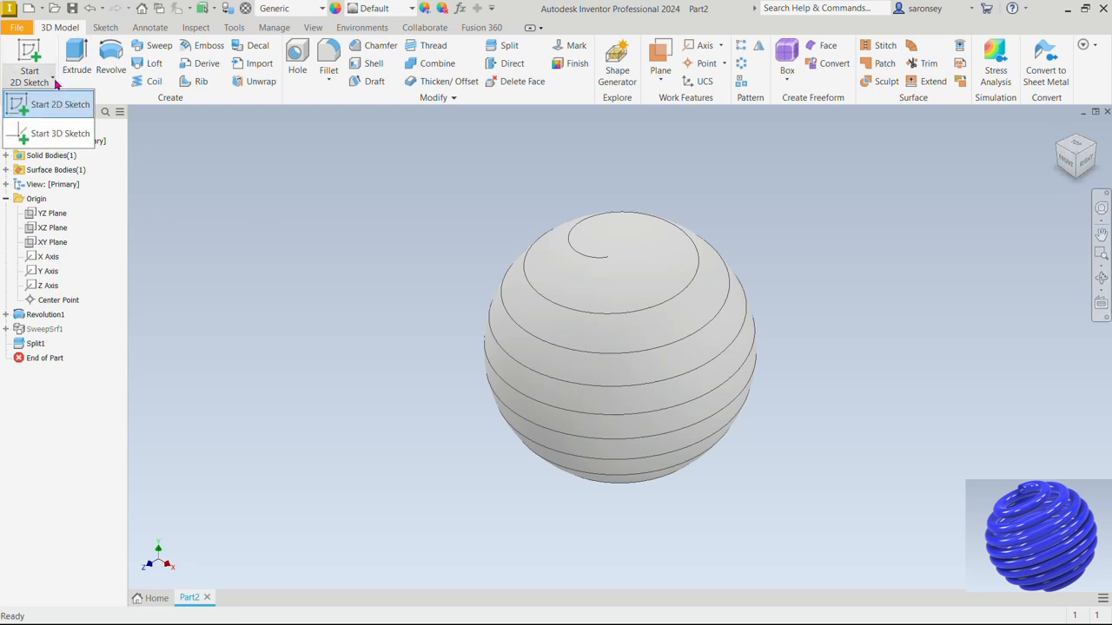
{"action": "left_click", "coordinate": [69, 138]}
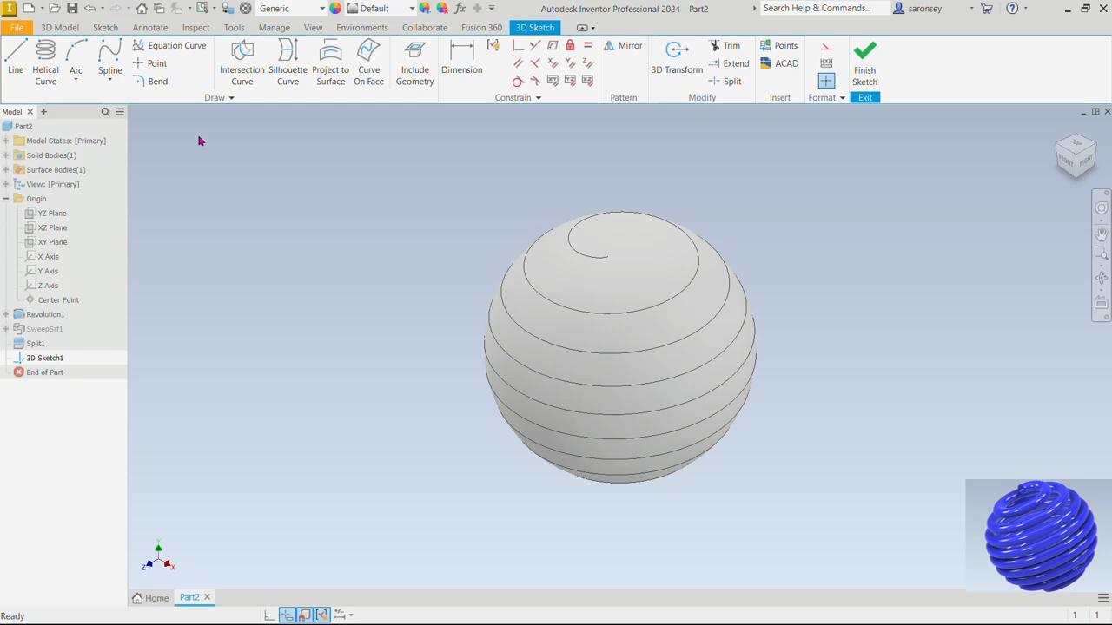
{"action": "left_click", "coordinate": [337, 66]}
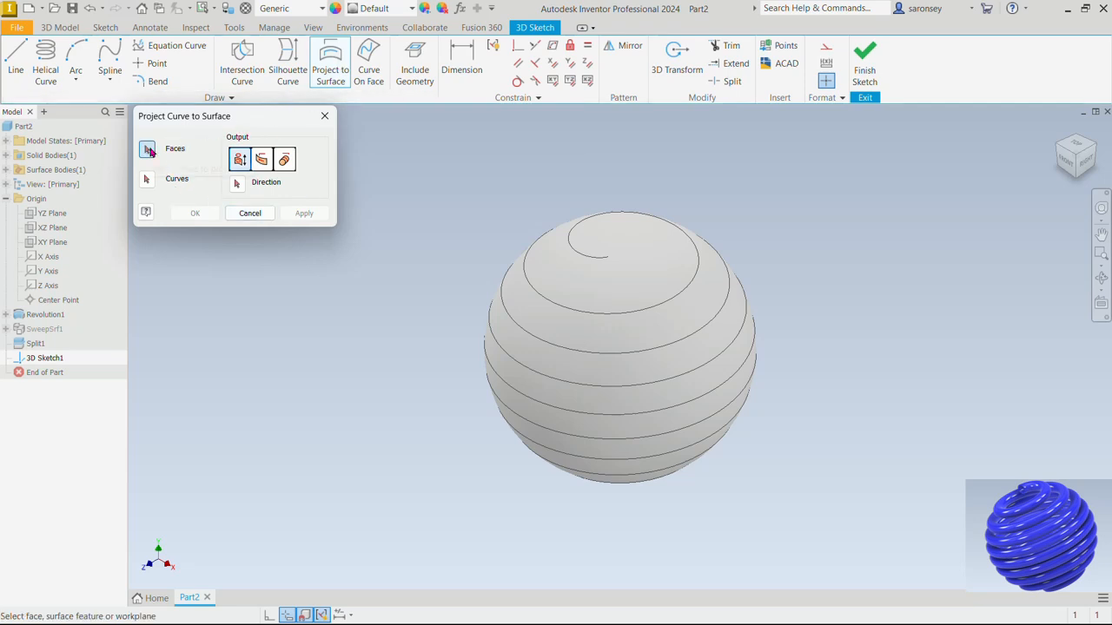
{"action": "left_click", "coordinate": [563, 322]}
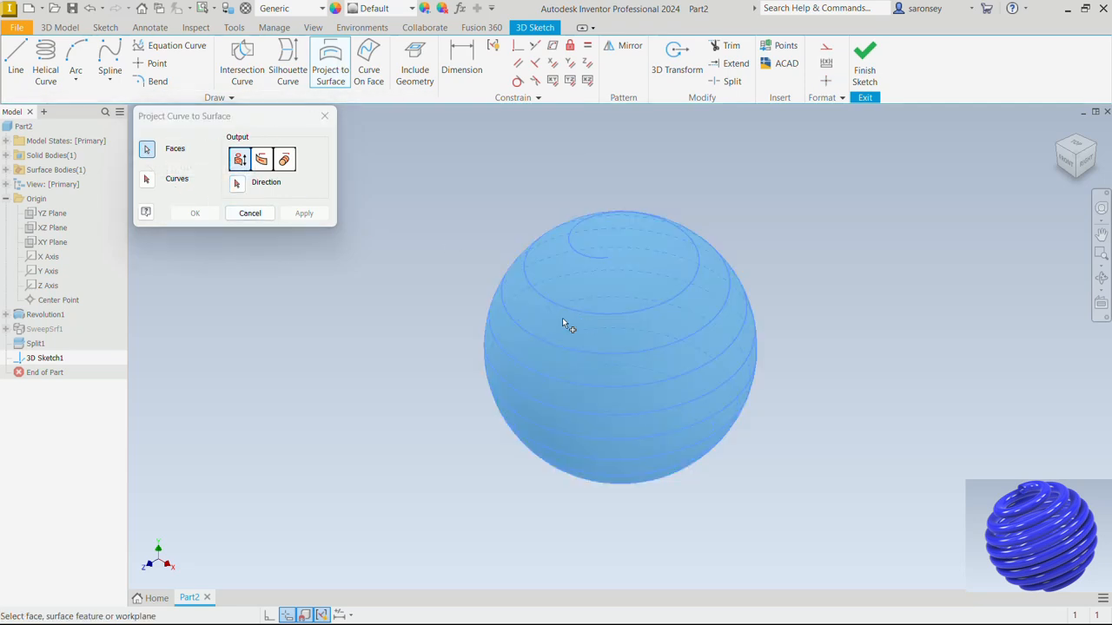
{"action": "left_click", "coordinate": [147, 179]}
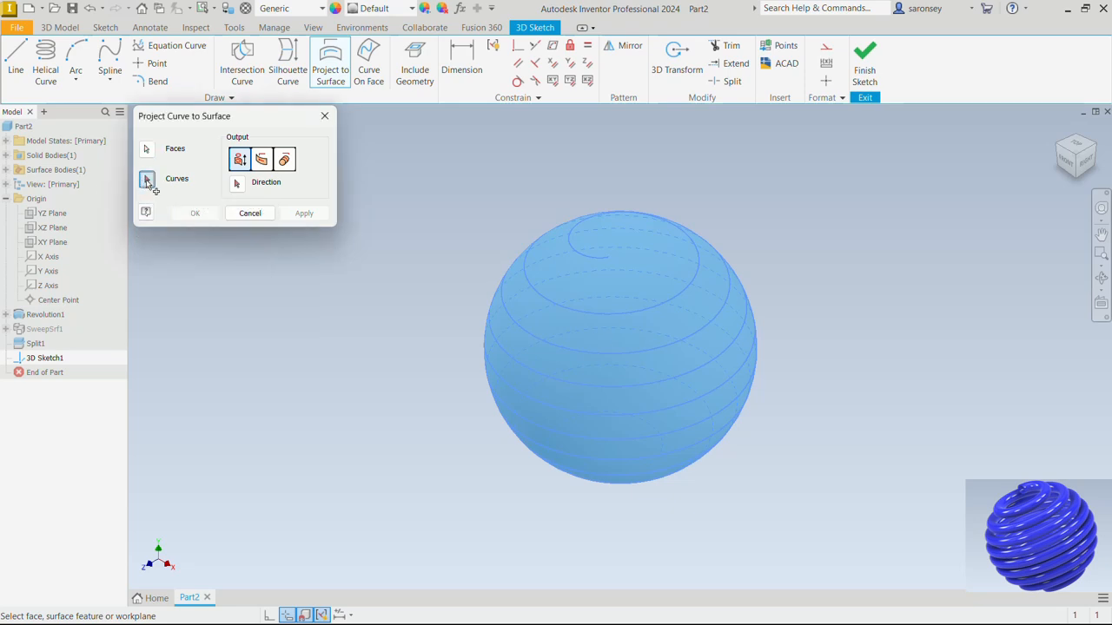
{"action": "left_click", "coordinate": [601, 310]}
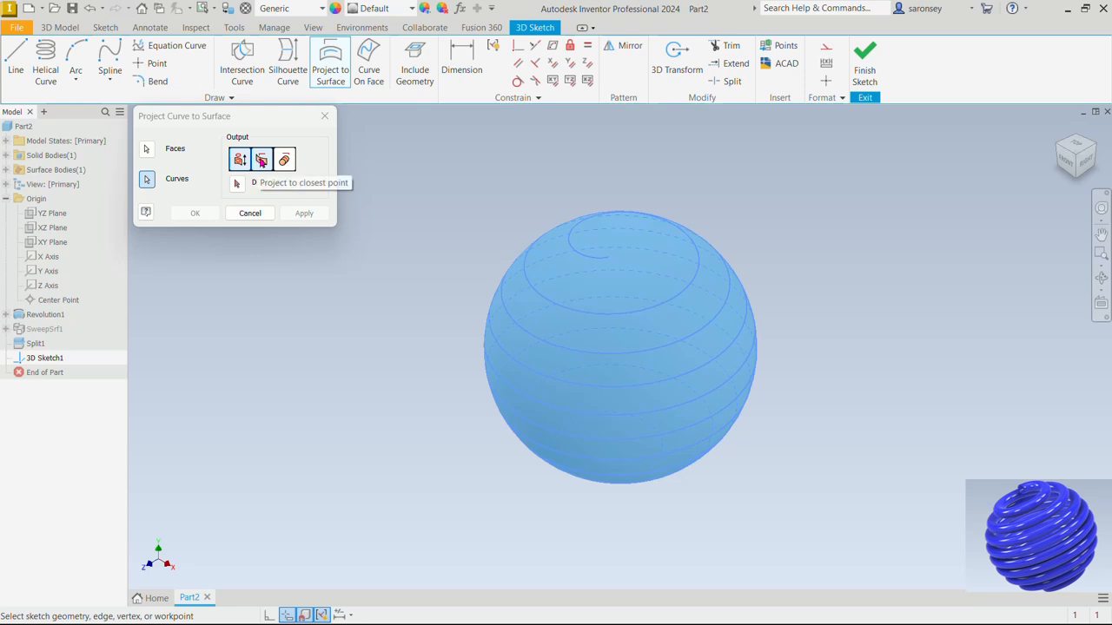
{"action": "left_click", "coordinate": [262, 160]}
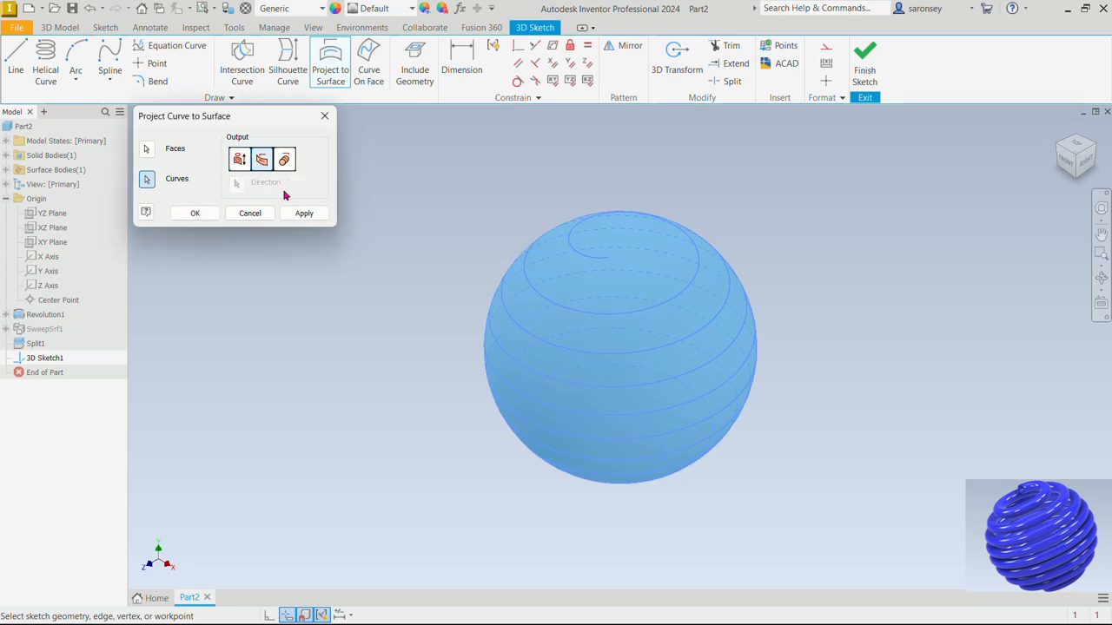
{"action": "left_click", "coordinate": [296, 214]}
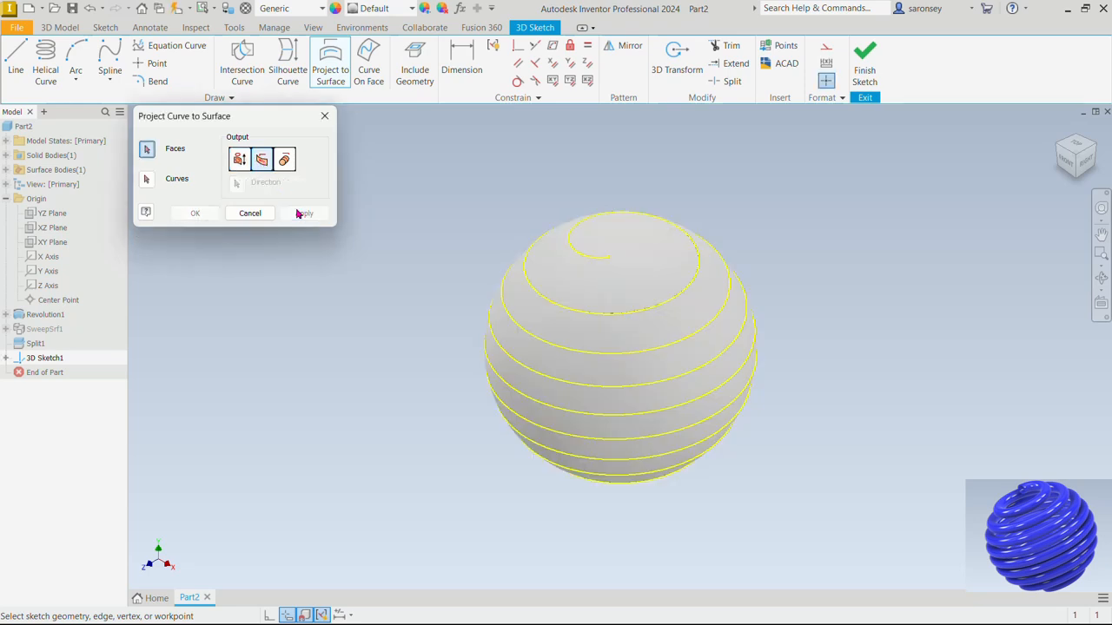
{"action": "left_click", "coordinate": [324, 117]}
{"action": "left_click", "coordinate": [864, 64]}
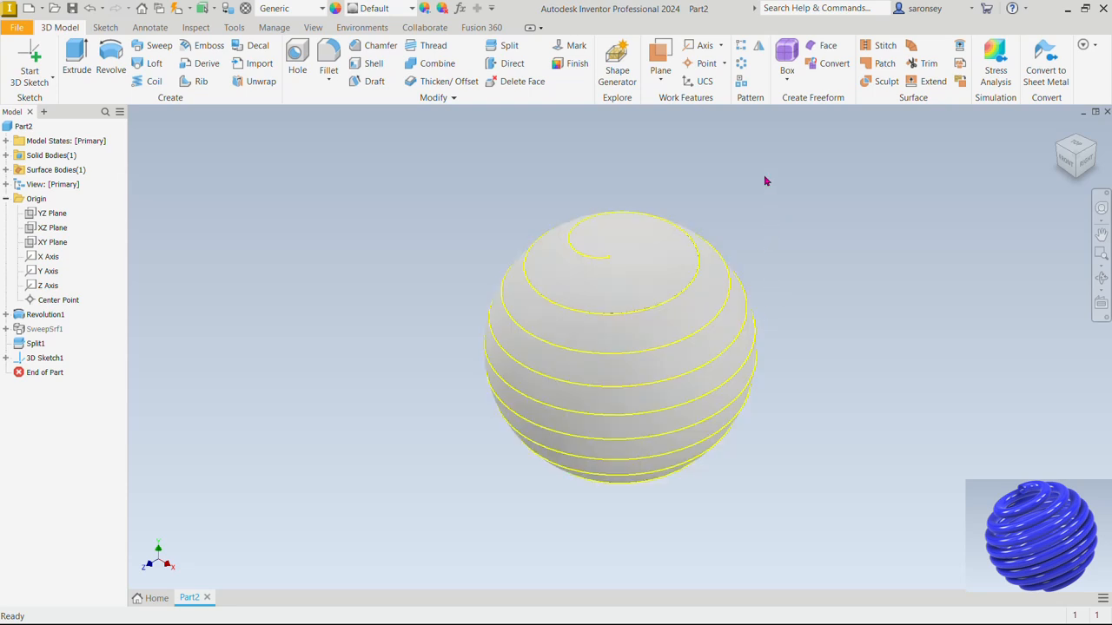
Create a work point at the upper end of the spiral curve near the sphere's top
{"action": "left_click", "coordinate": [705, 66]}
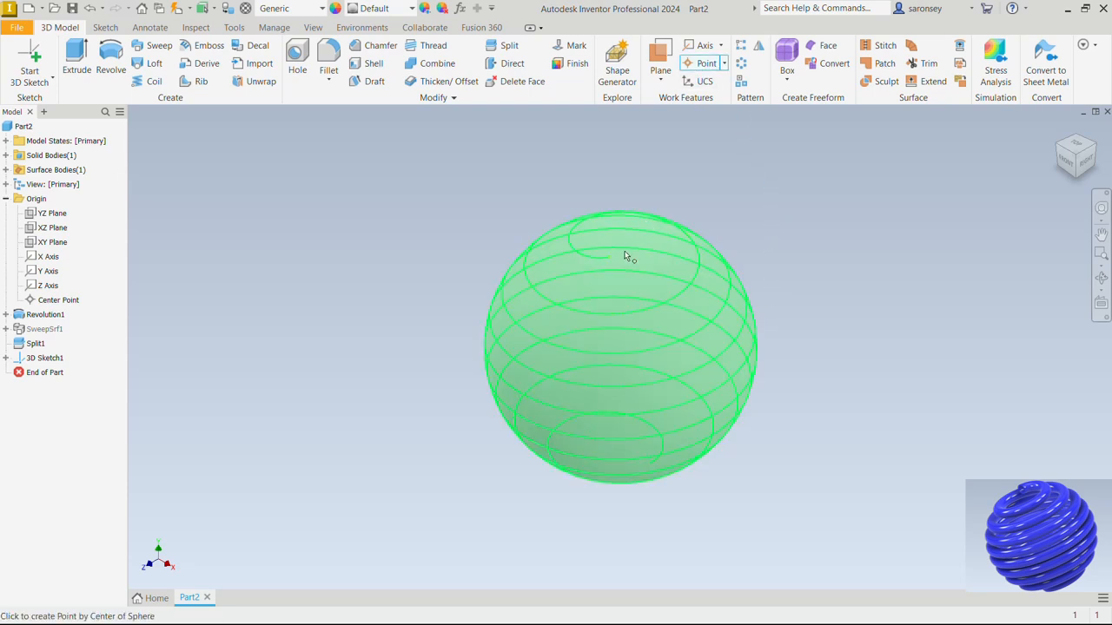
{"action": "scroll", "coordinate": [609, 261], "scroll_direction": "up", "scroll_amount": 3}
{"action": "left_click", "coordinate": [596, 264]}
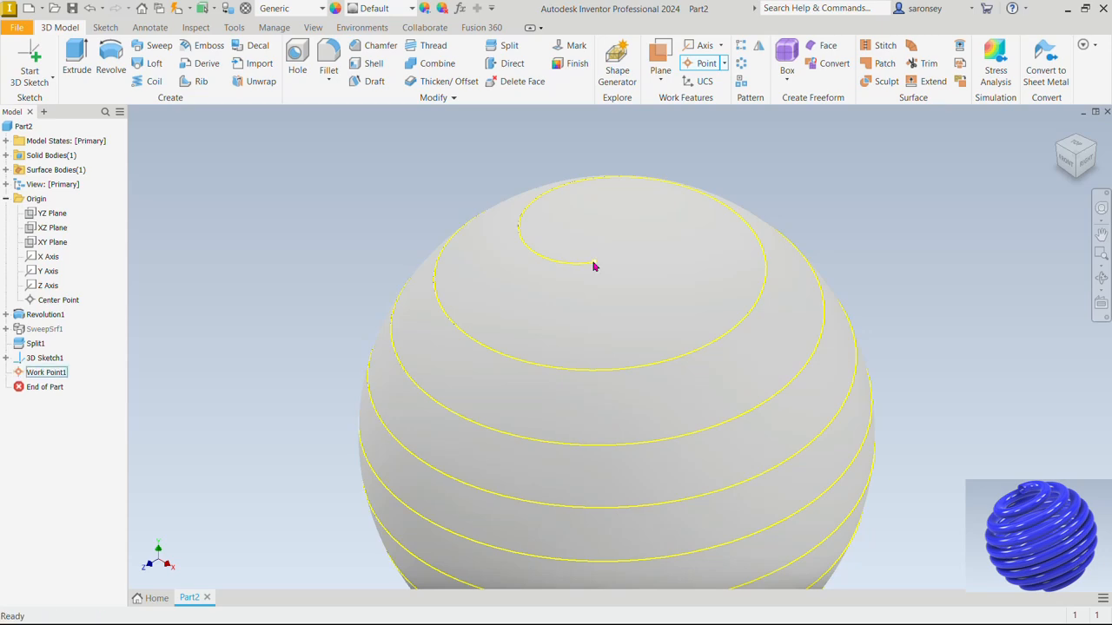
{"action": "scroll", "coordinate": [596, 266], "scroll_direction": "up", "scroll_amount": 5}
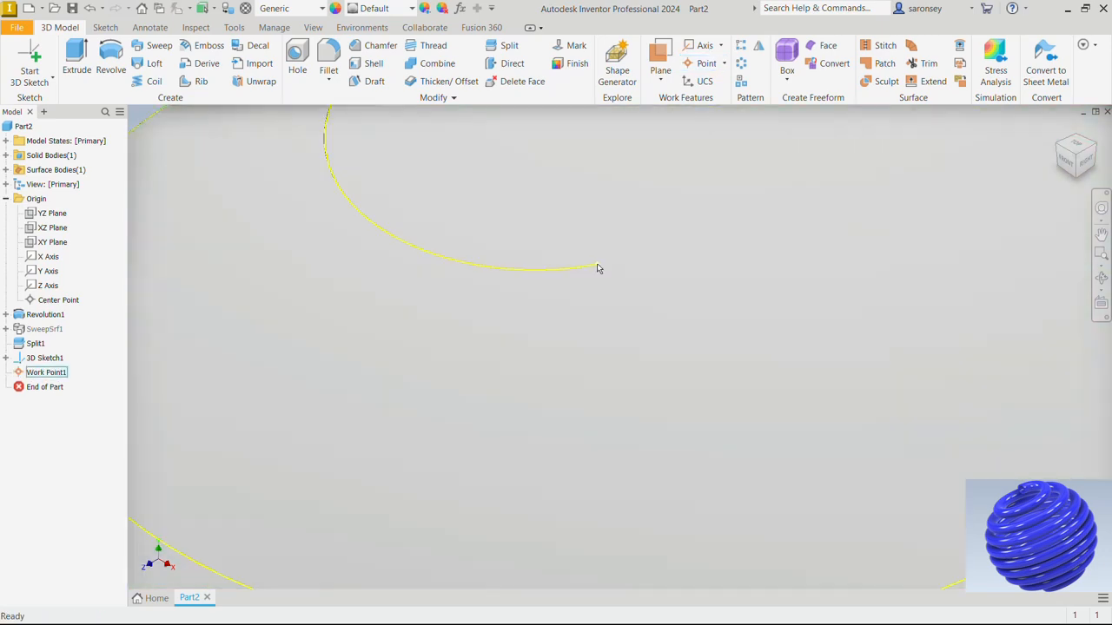
{"action": "scroll", "coordinate": [596, 266], "scroll_direction": "down", "scroll_amount": 5}
Create a work plane through the work point, perpendicular to the spiral curve at its upper end
{"action": "left_click", "coordinate": [660, 57]}
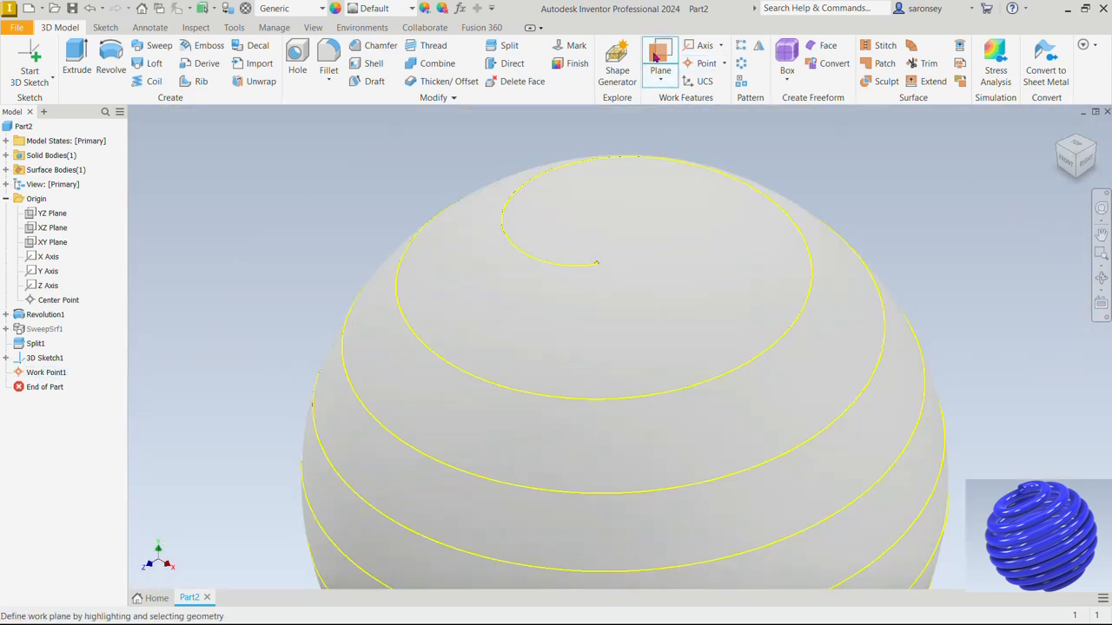
{"action": "left_click", "coordinate": [596, 262]}
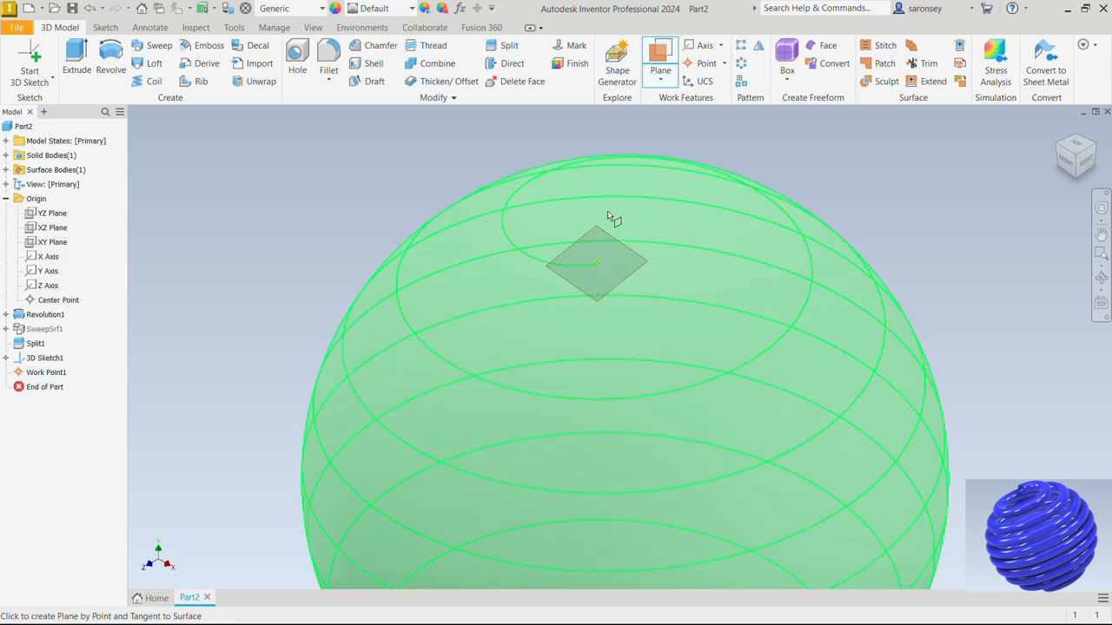
{"action": "left_click", "coordinate": [588, 268]}
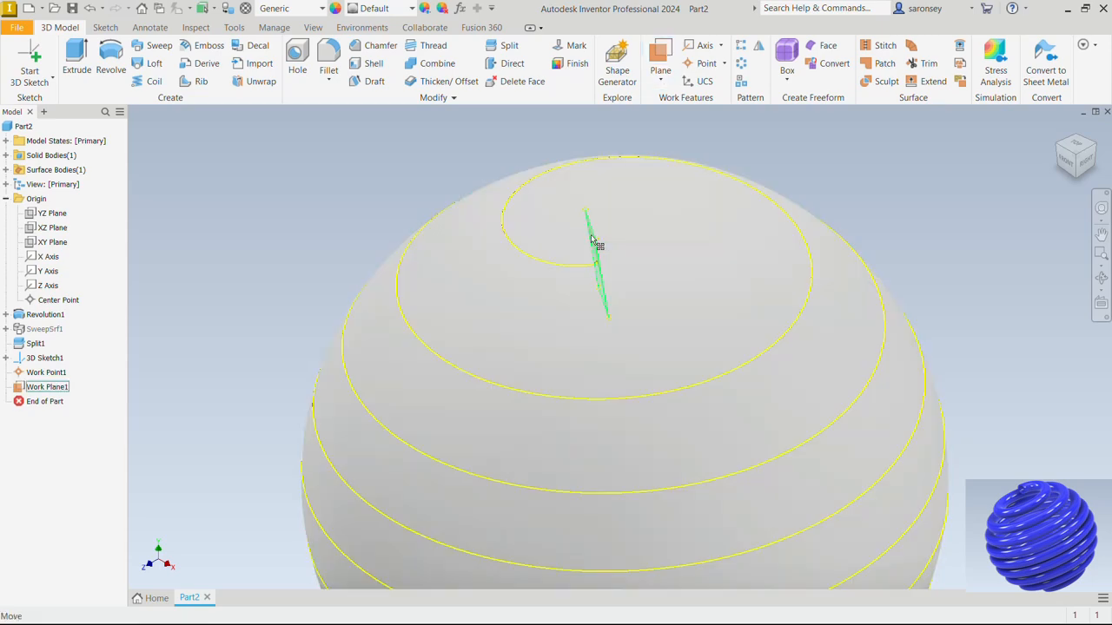
Look straight at the new work plane at the spiral's upper end and start a 2D sketch on it
{"action": "left_click", "coordinate": [603, 231]}
{"action": "key", "text": "Page_Up"}
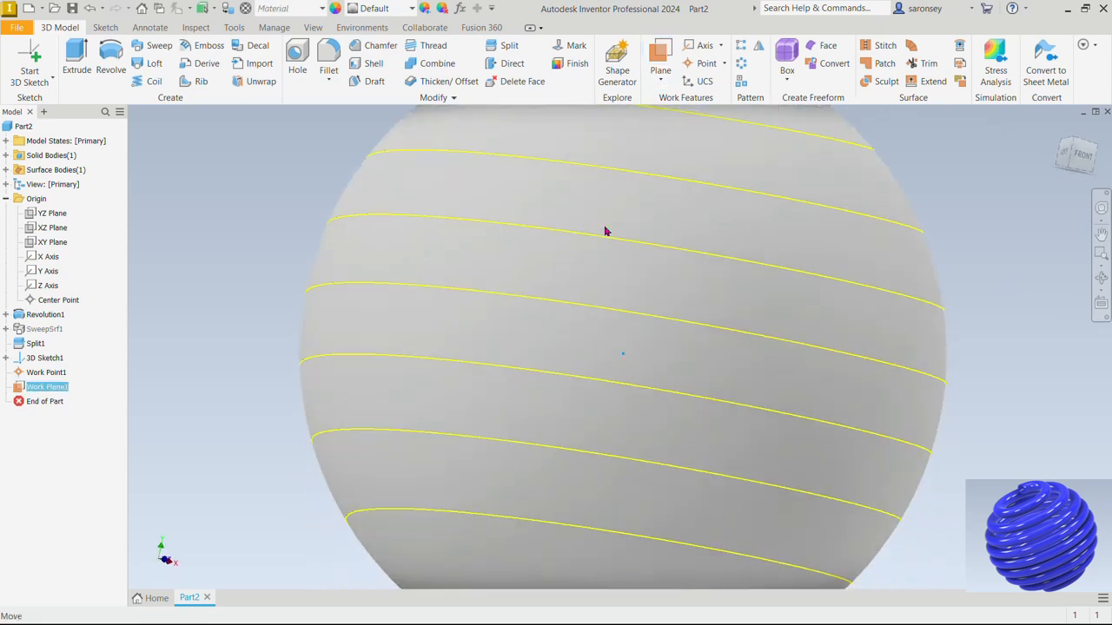
{"action": "middle_click_drag", "start_coordinate": [654, 186], "coordinate": [565, 388]}
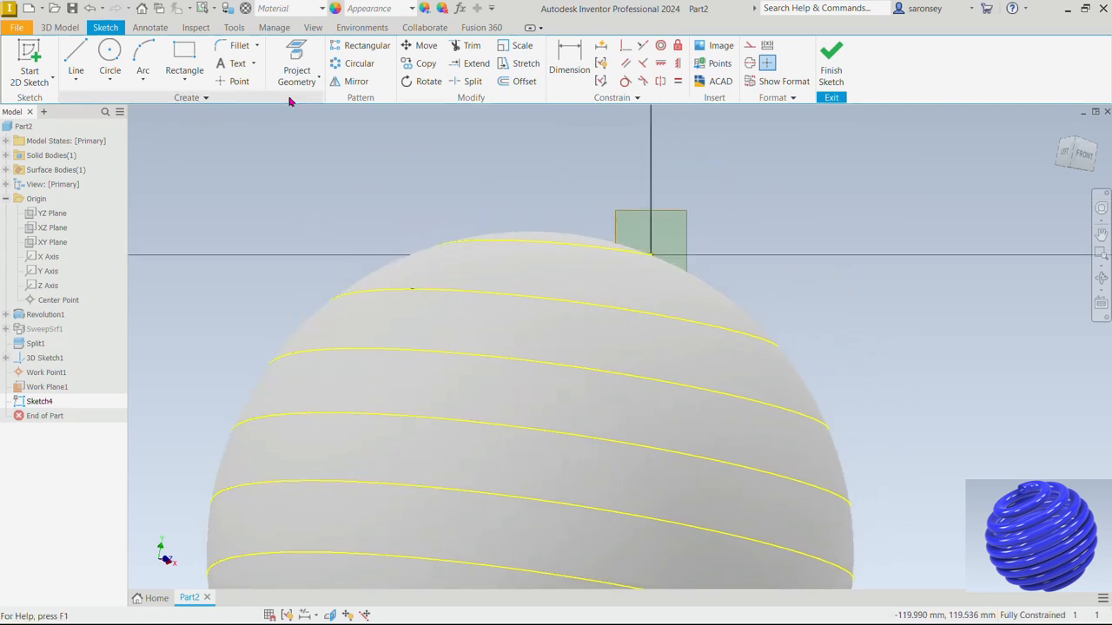
Project the work point at the spiral's upper end into the sketch
{"action": "left_click", "coordinate": [296, 61]}
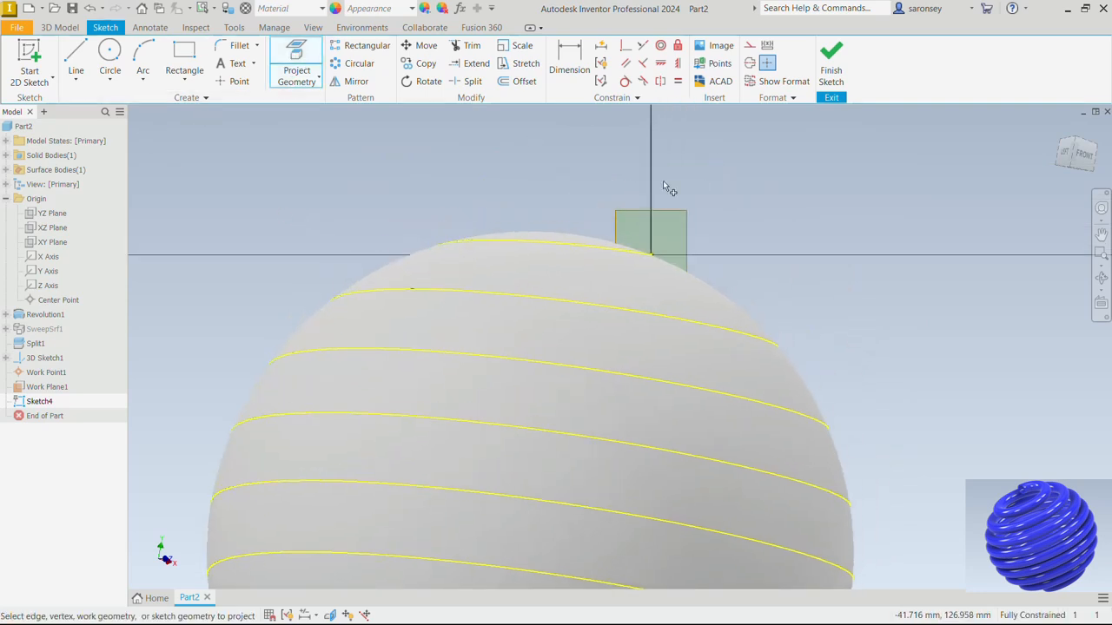
{"action": "left_click", "coordinate": [653, 258]}
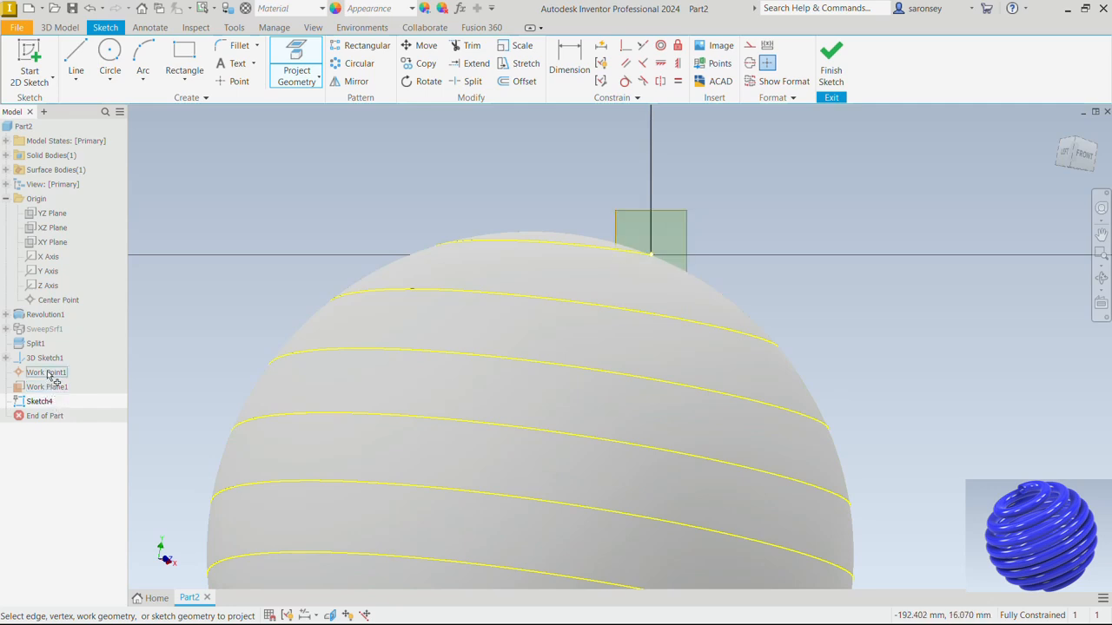
{"action": "left_click", "coordinate": [49, 373]}
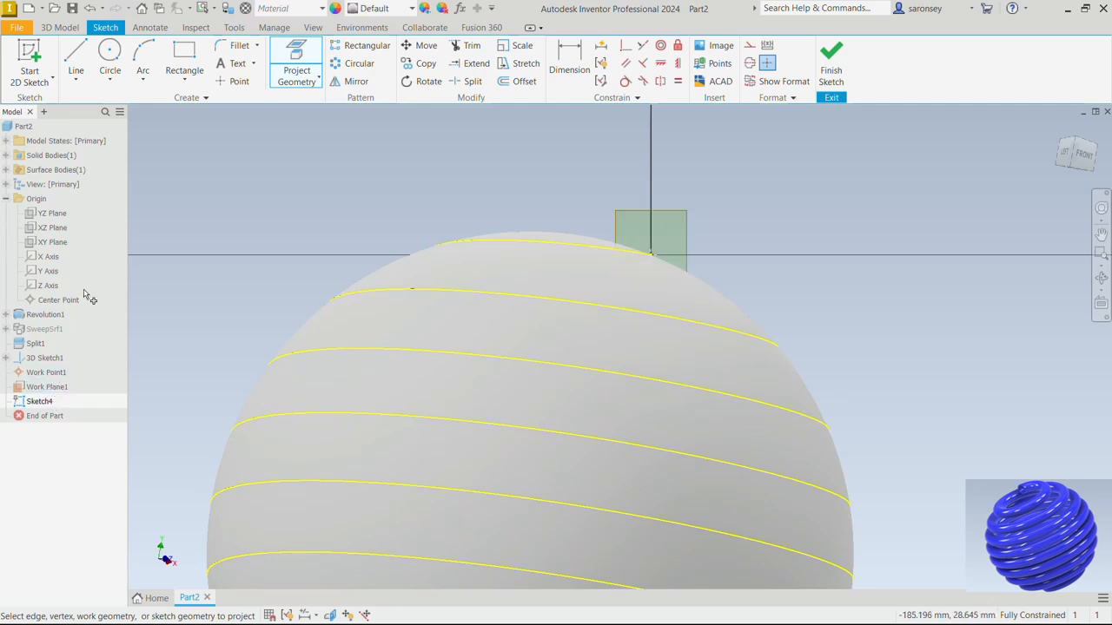
Draw a 20 mm diameter circle centred on the projected work point and finish the sketch
{"action": "left_click", "coordinate": [110, 57]}
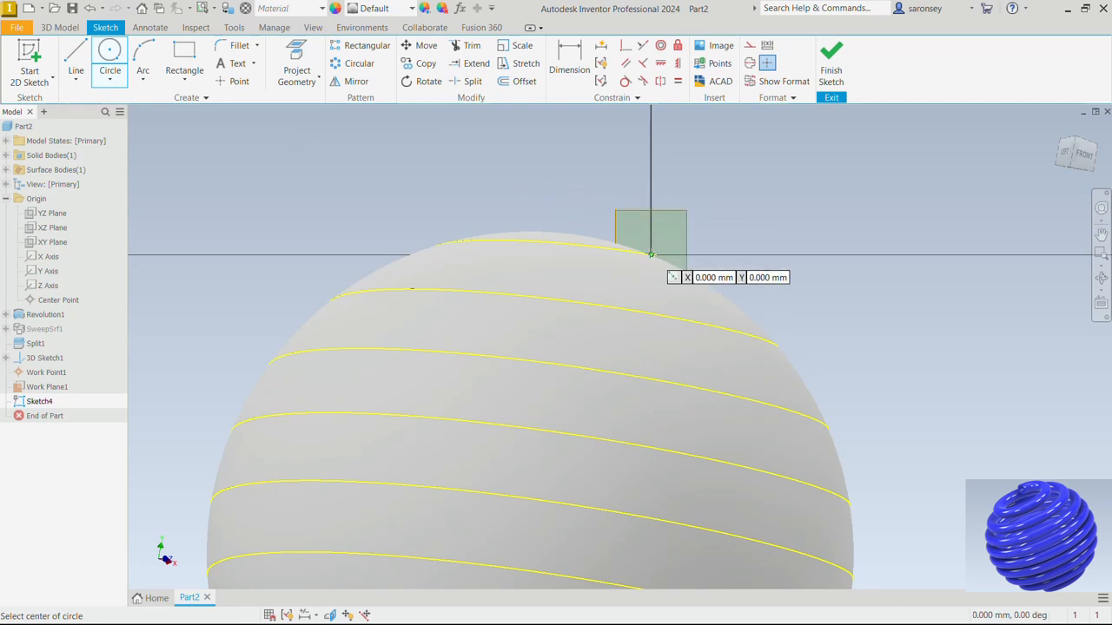
{"action": "left_click", "coordinate": [651, 255]}
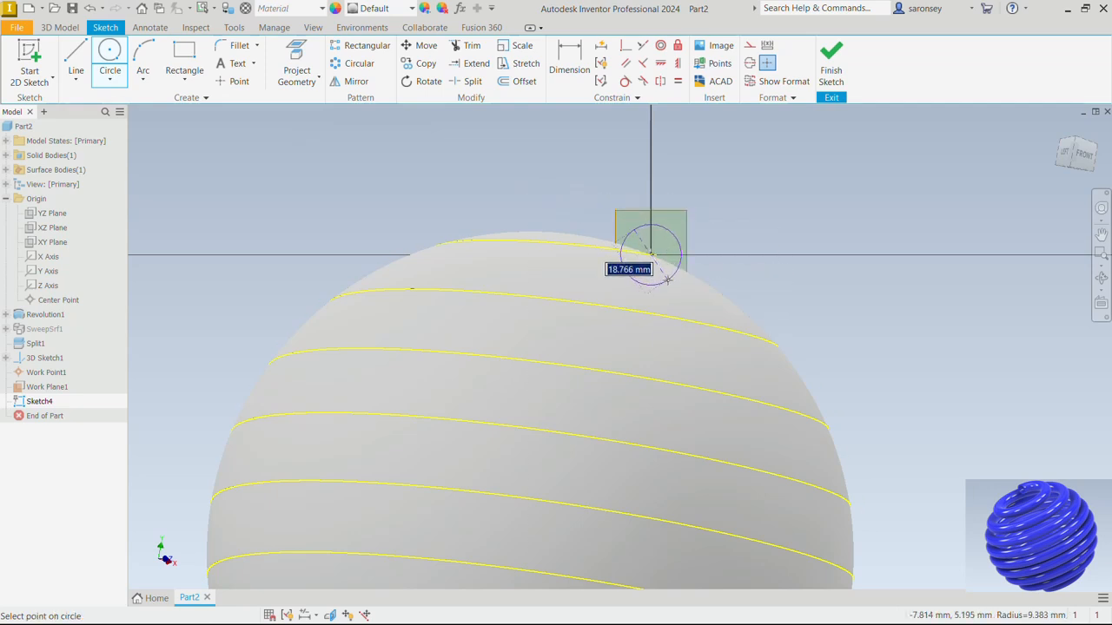
{"action": "type", "text": "2"}
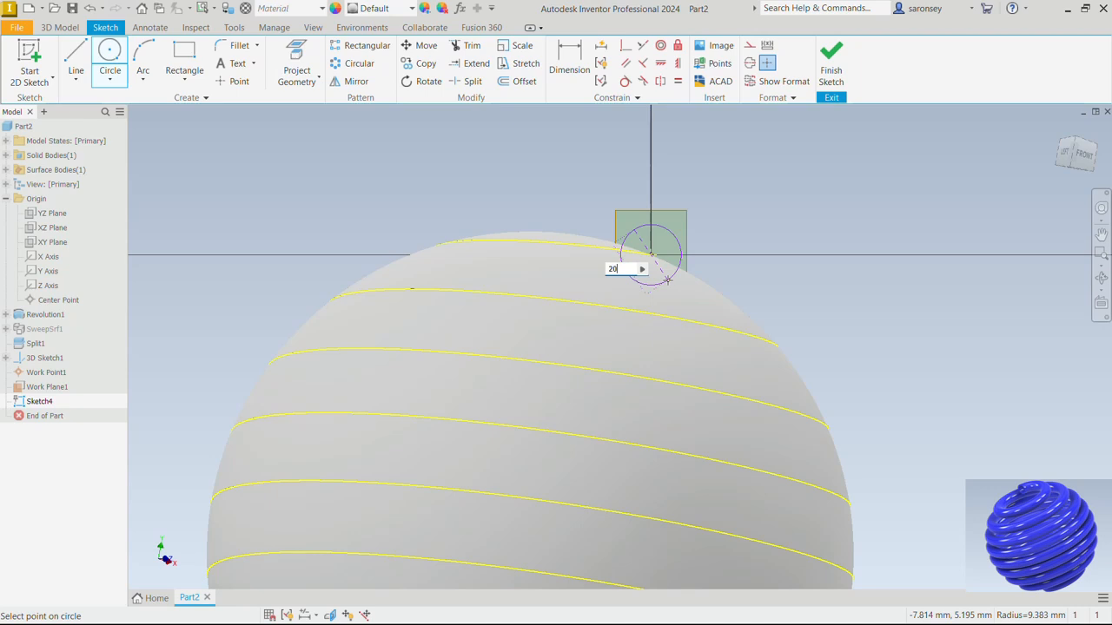
{"action": "type", "text": "0"}
{"action": "key", "text": "Return"}
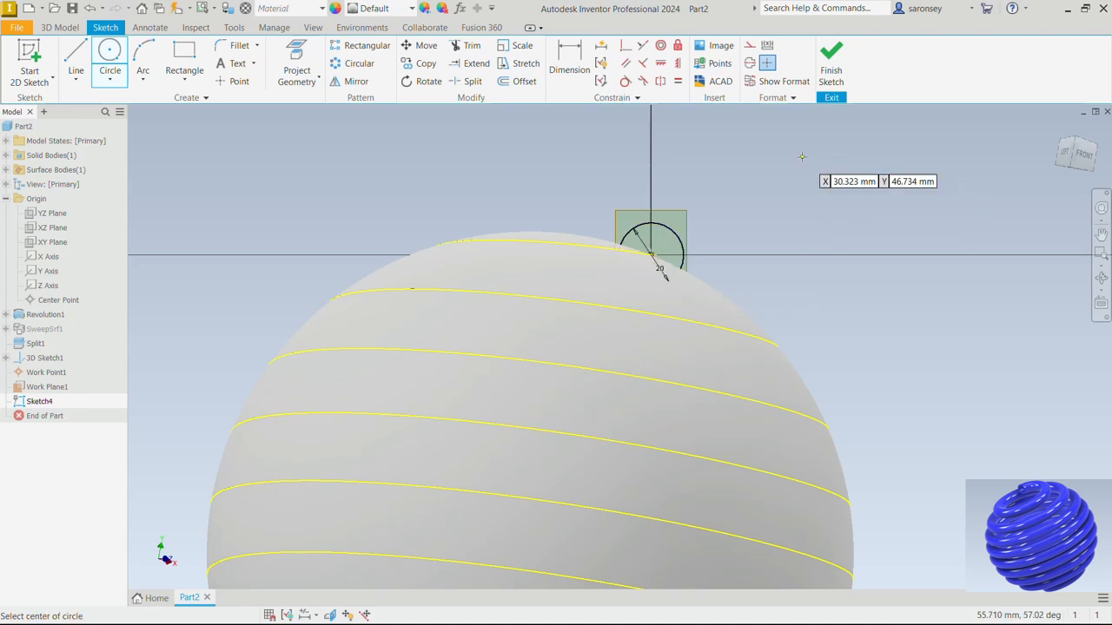
{"action": "right_click", "coordinate": [802, 156]}
{"action": "left_click", "coordinate": [848, 159]}
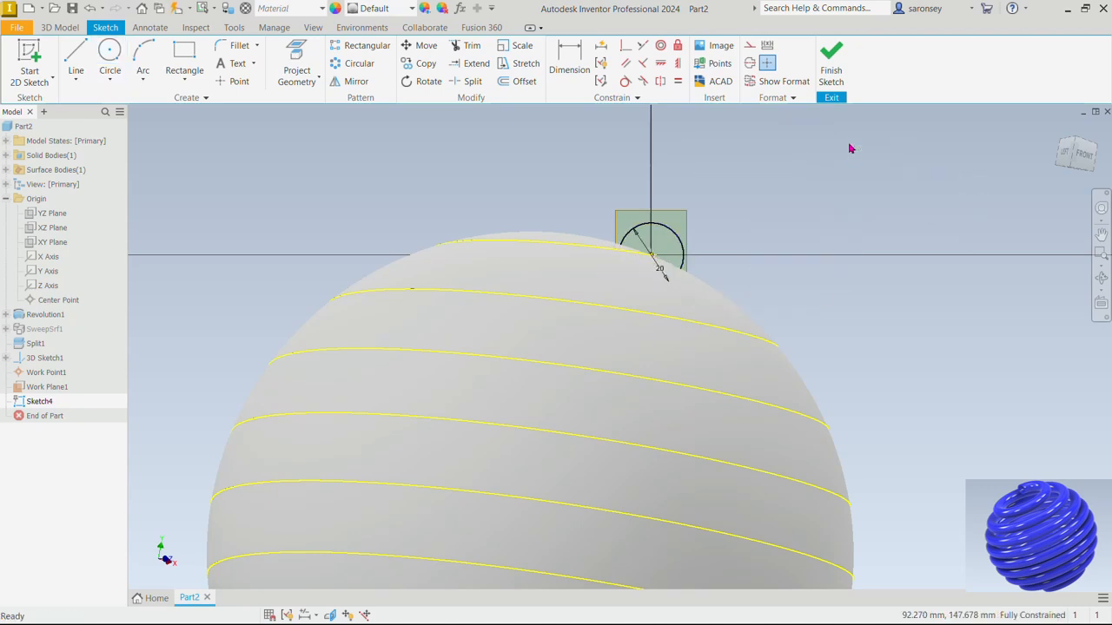
{"action": "left_click", "coordinate": [833, 62]}
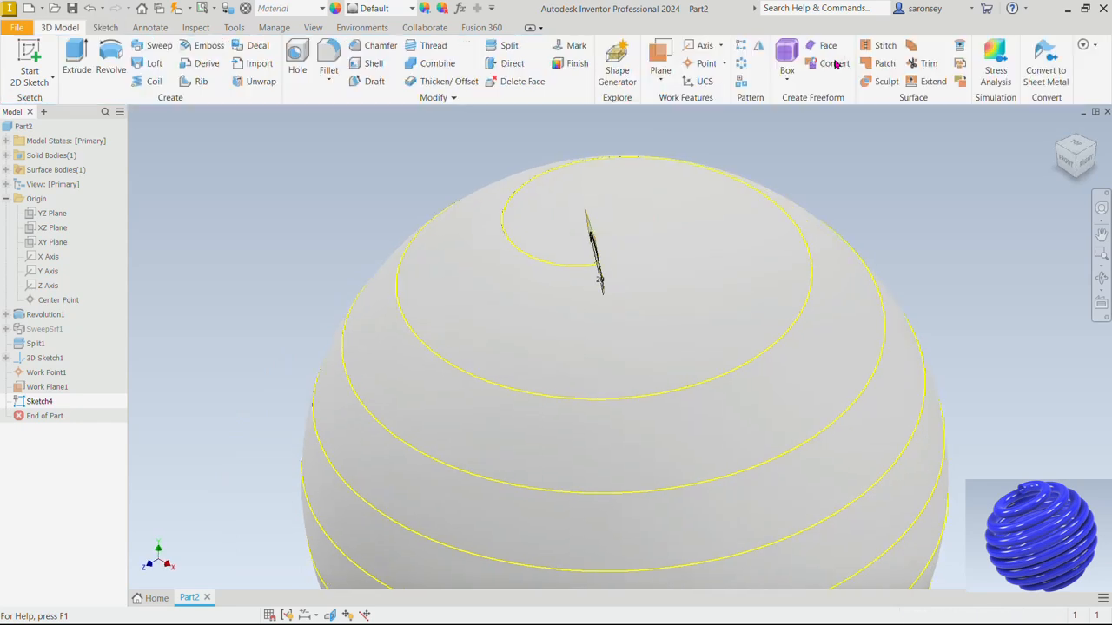
Sweep the 20 mm circle along the spiral 3D sketch curve as a solid joined to the sphere
{"action": "left_click", "coordinate": [152, 49]}
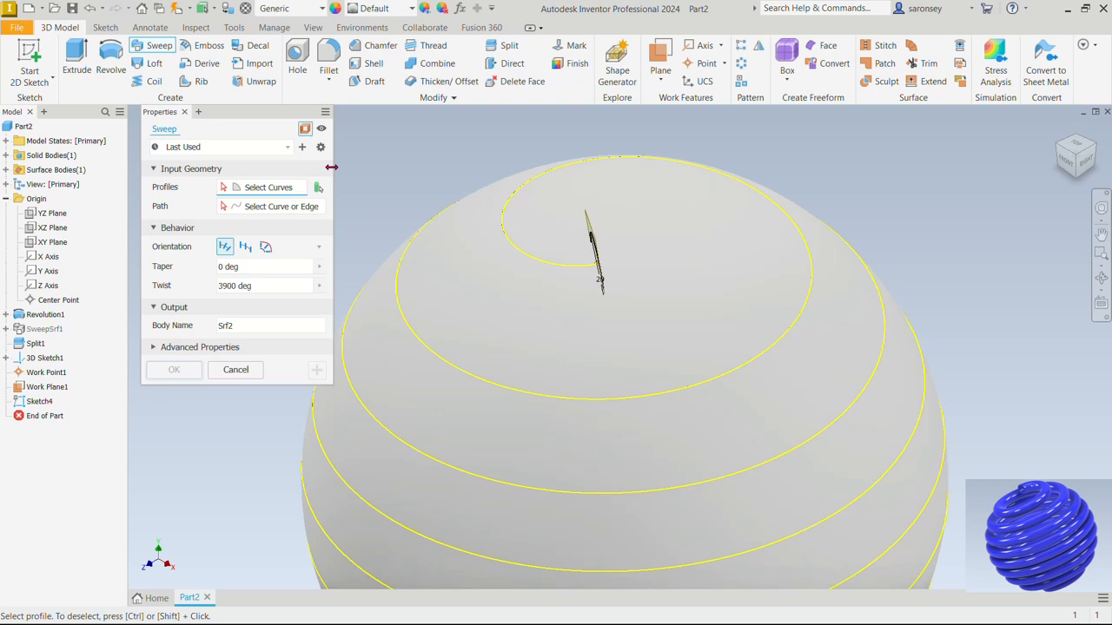
{"action": "left_click", "coordinate": [305, 129]}
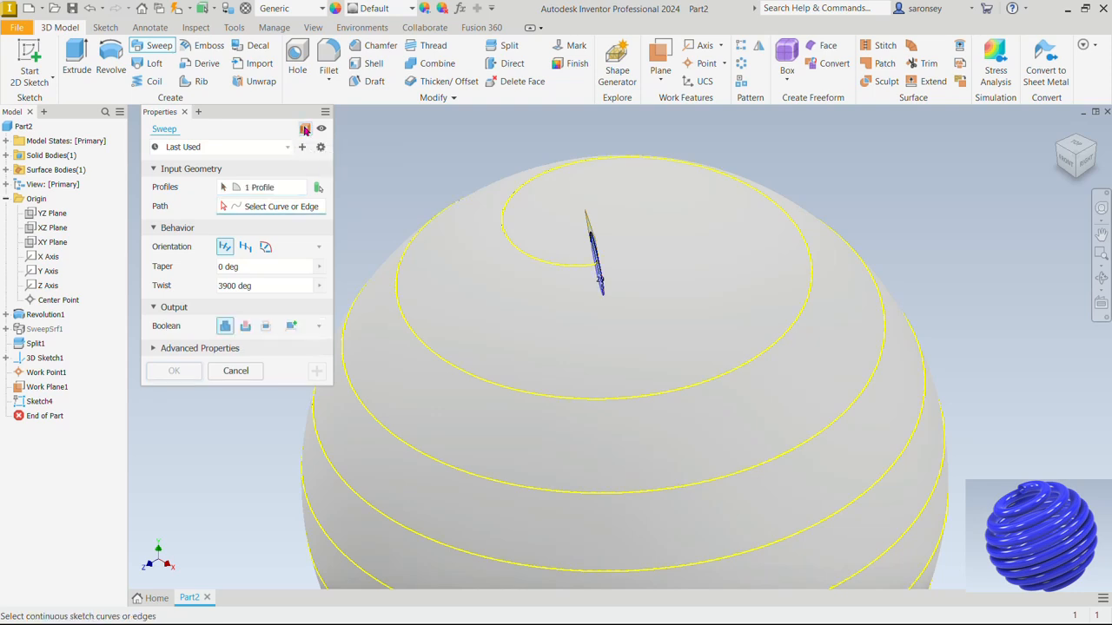
{"action": "scroll", "coordinate": [608, 247], "scroll_direction": "up", "scroll_amount": 4}
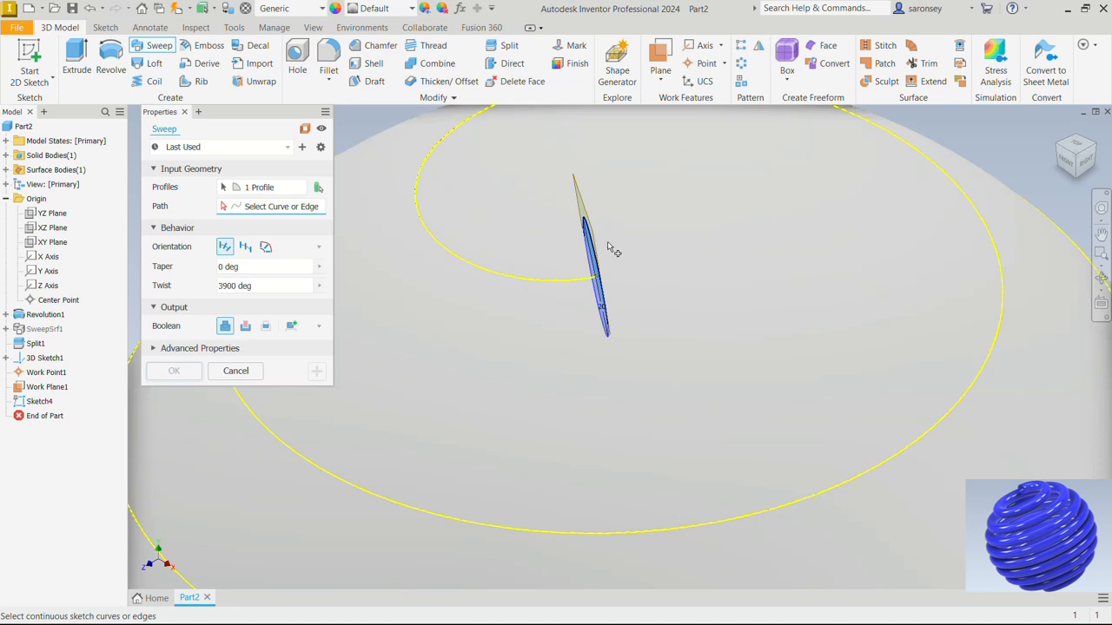
{"action": "middle_click_drag", "start_coordinate": [613, 250], "coordinate": [641, 244], "text": "shift"}
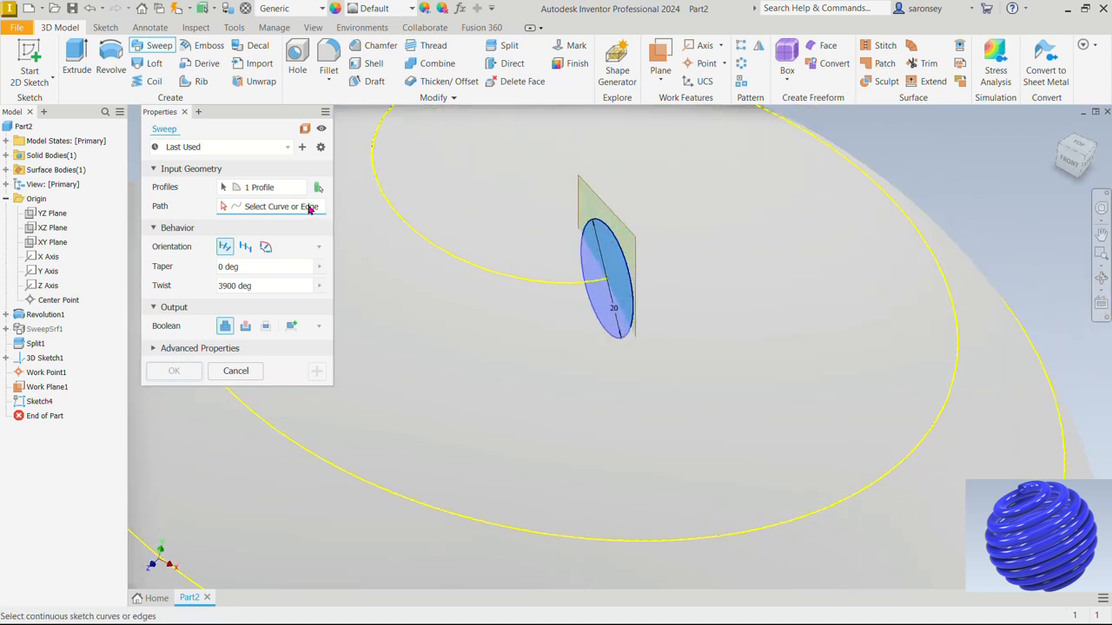
{"action": "left_click", "coordinate": [415, 229]}
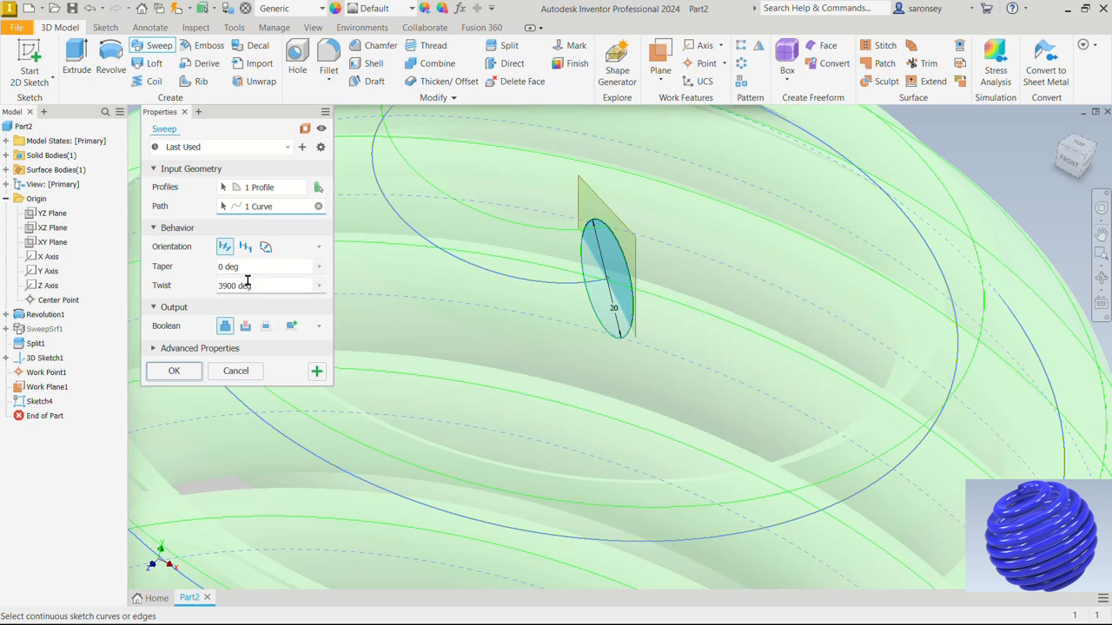
{"action": "scroll", "coordinate": [532, 301], "scroll_direction": "down", "scroll_amount": 2}
{"action": "scroll", "coordinate": [531, 301], "scroll_direction": "down", "scroll_amount": 2}
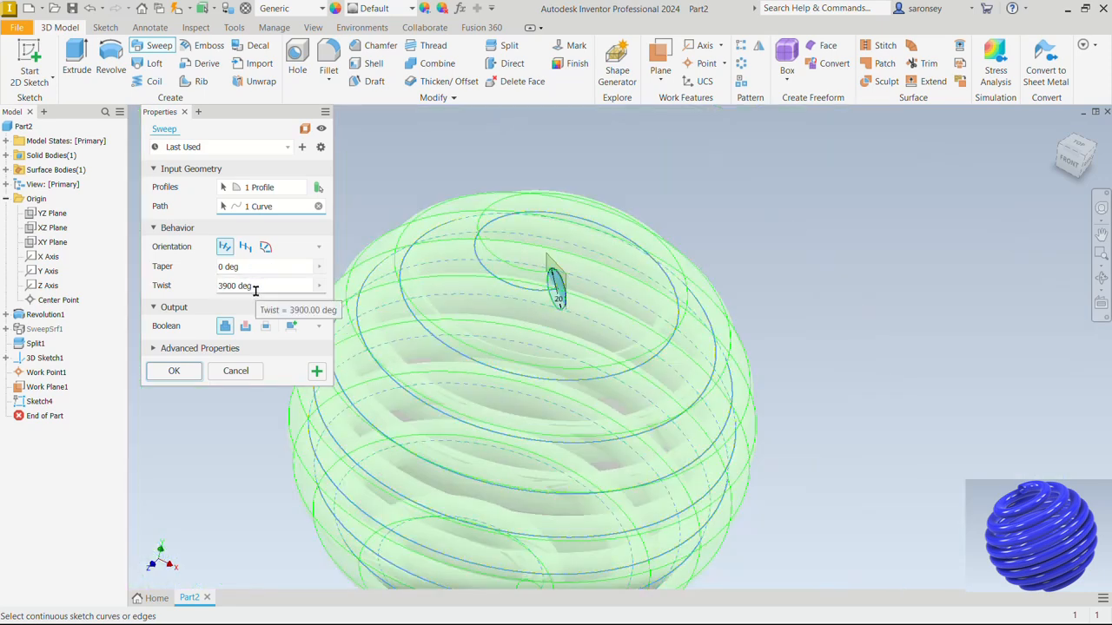
{"action": "left_click", "coordinate": [174, 371]}
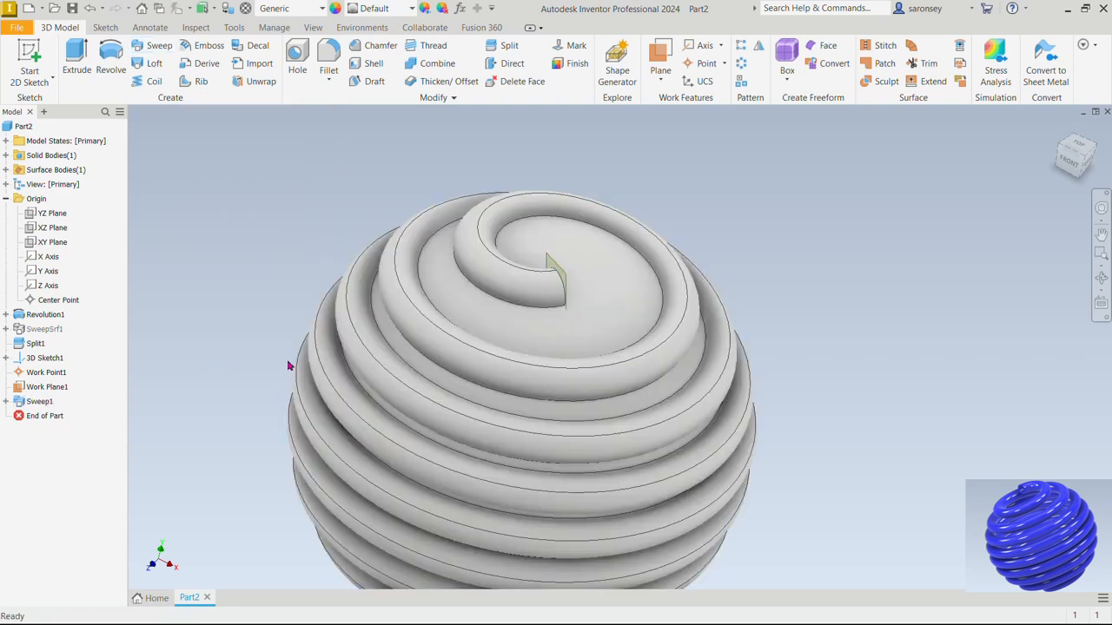
Hide the work plane at the spiral's upper end
{"action": "middle_click_drag", "start_coordinate": [790, 360], "coordinate": [795, 296]}
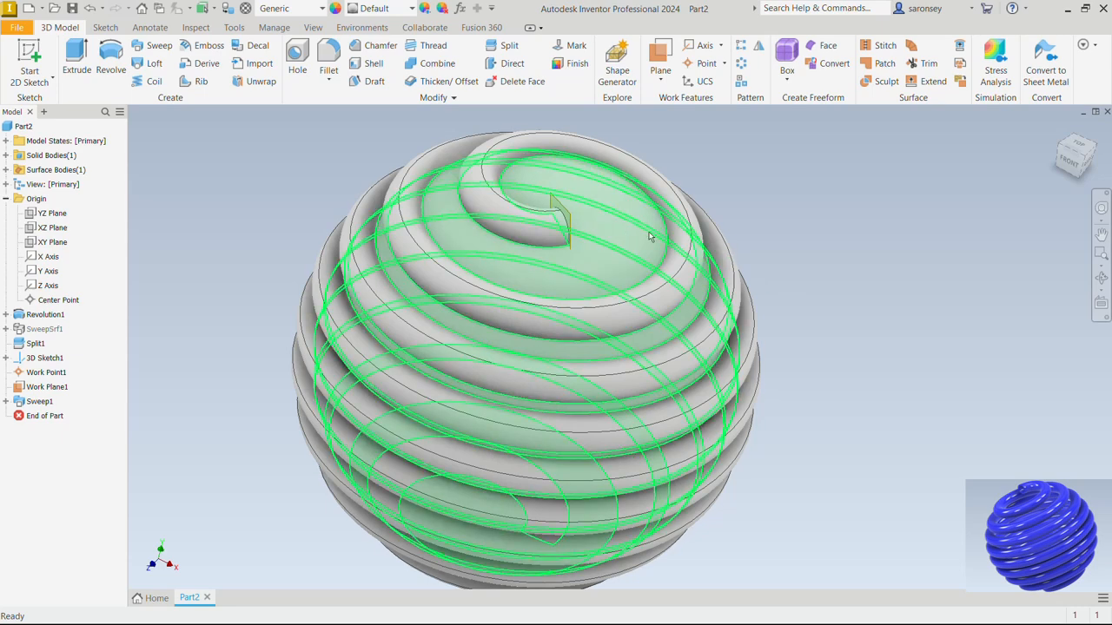
{"action": "right_click", "coordinate": [568, 211]}
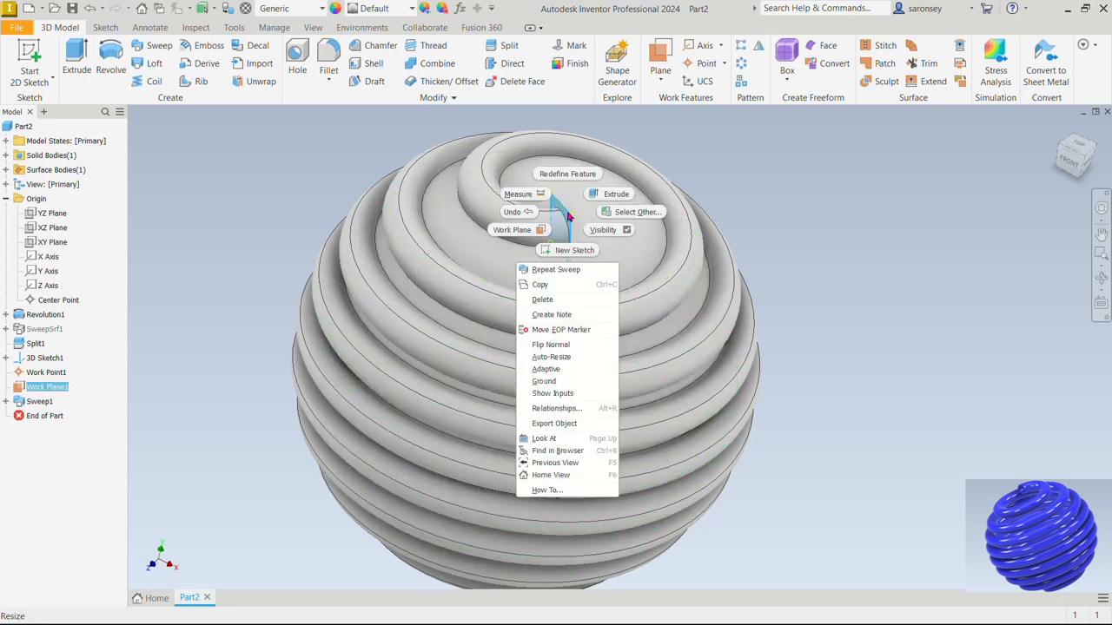
{"action": "left_click", "coordinate": [613, 232]}
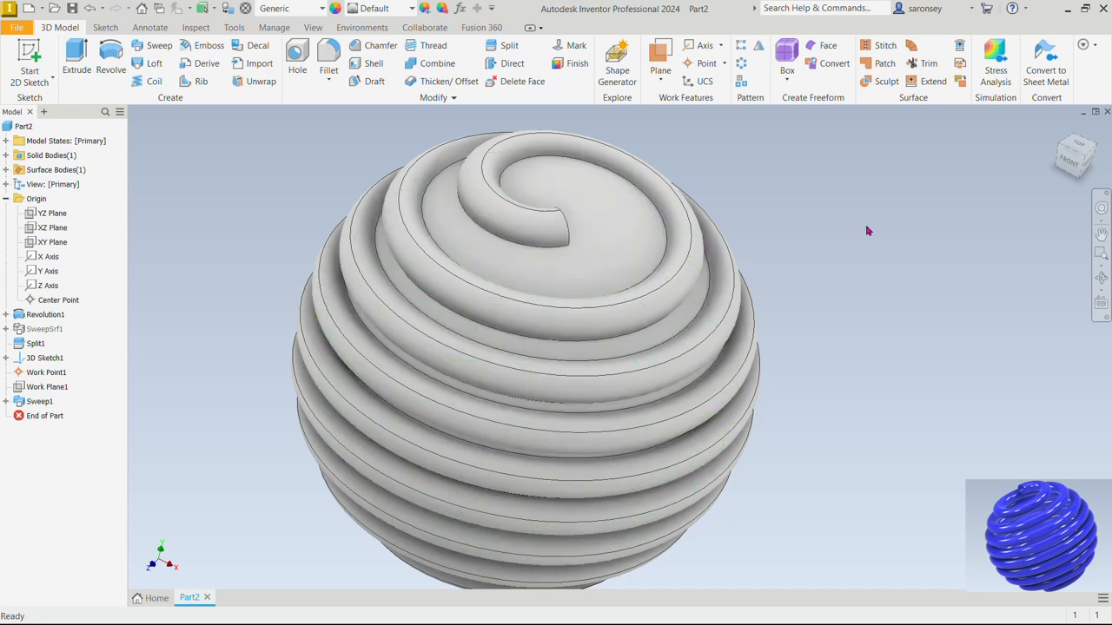
Undo the hiding of the work plane and the sweep along the spiral
{"action": "mouse_move", "coordinate": [864, 225]}
{"action": "middle_mouse_down"}
{"action": "mouse_move", "coordinate": [829, 231]}
{"action": "mouse_move", "coordinate": [861, 226]}
{"action": "middle_mouse_up"}
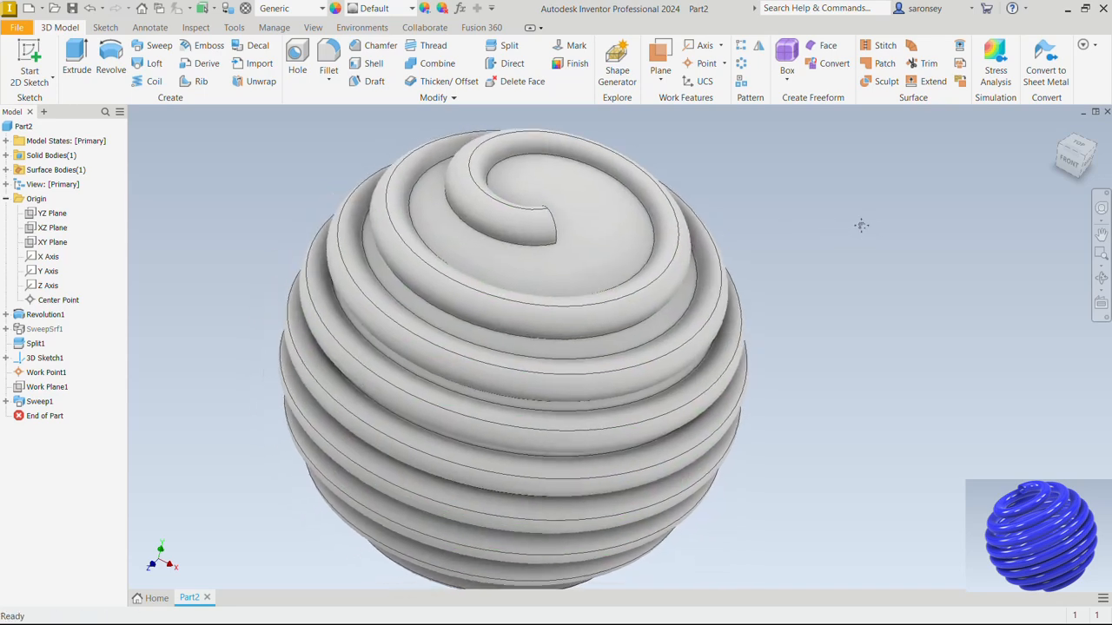
{"action": "middle_click_drag", "start_coordinate": [807, 273], "coordinate": [821, 263]}
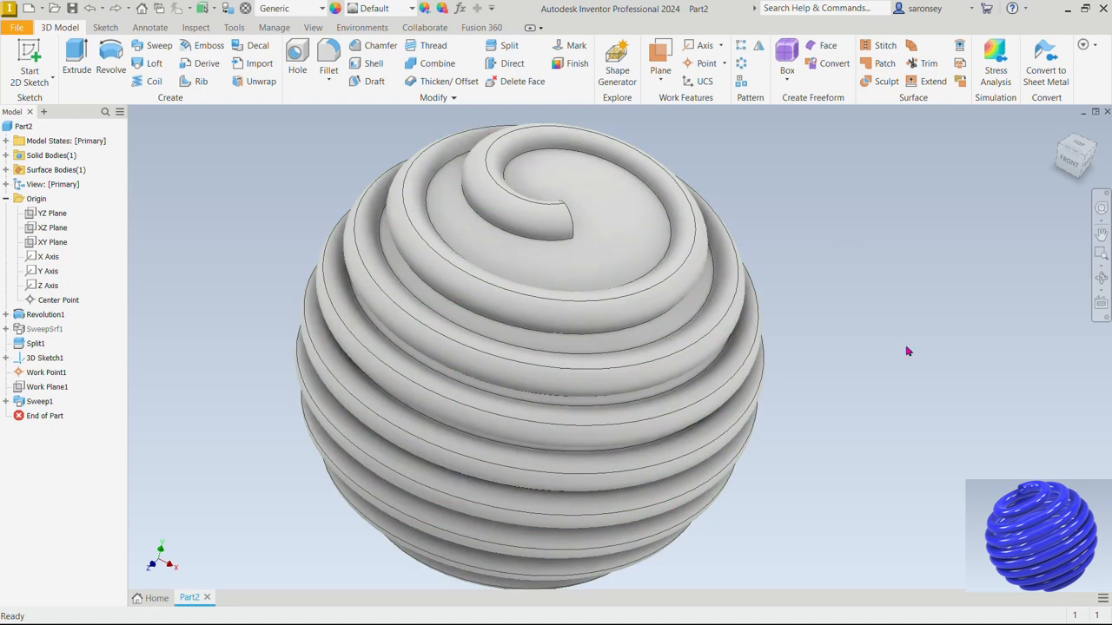
{"action": "key", "text": "alt+bracketright"}
{"action": "key", "text": "ctrl+z"}
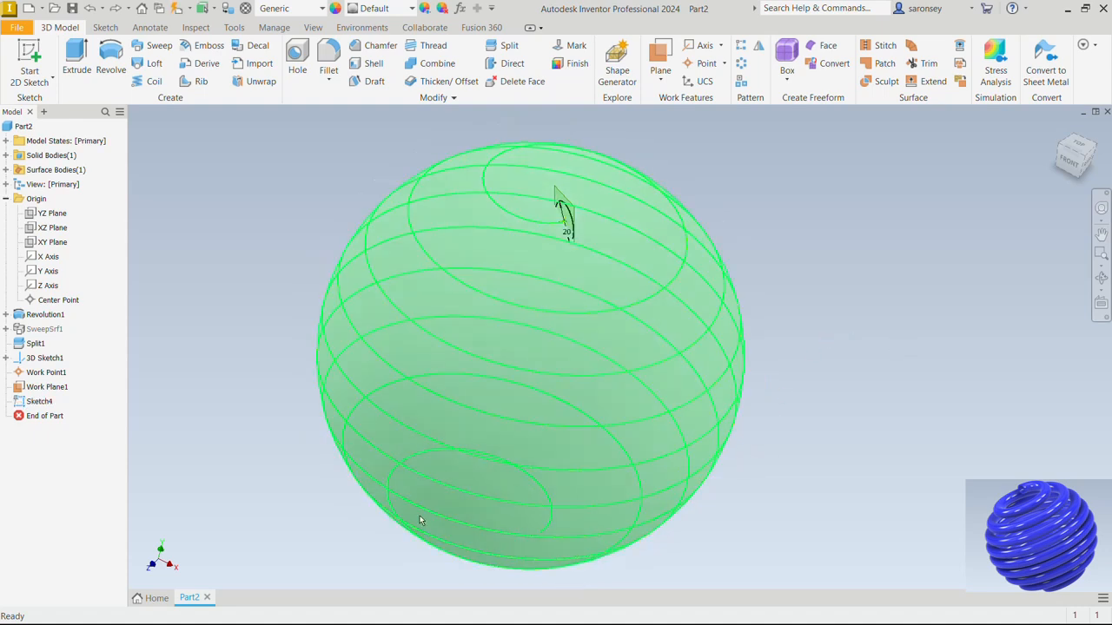
Suppress the sphere's revolve feature together with the features that depend on it, accepting the update errors
{"action": "left_click", "coordinate": [44, 315]}
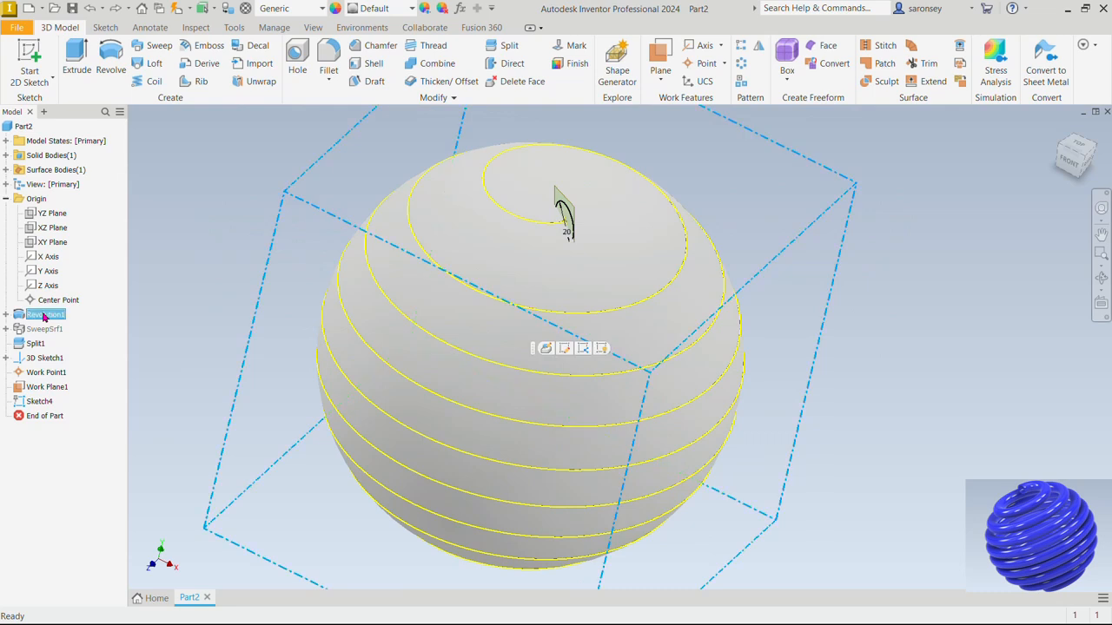
{"action": "right_click", "coordinate": [44, 315]}
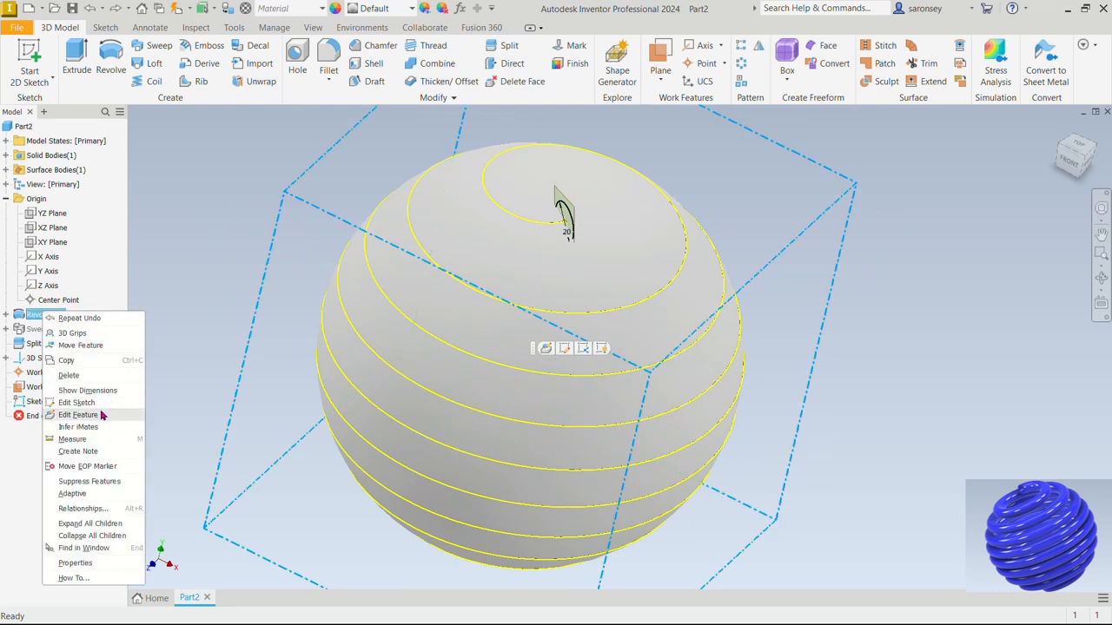
{"action": "left_click", "coordinate": [100, 483]}
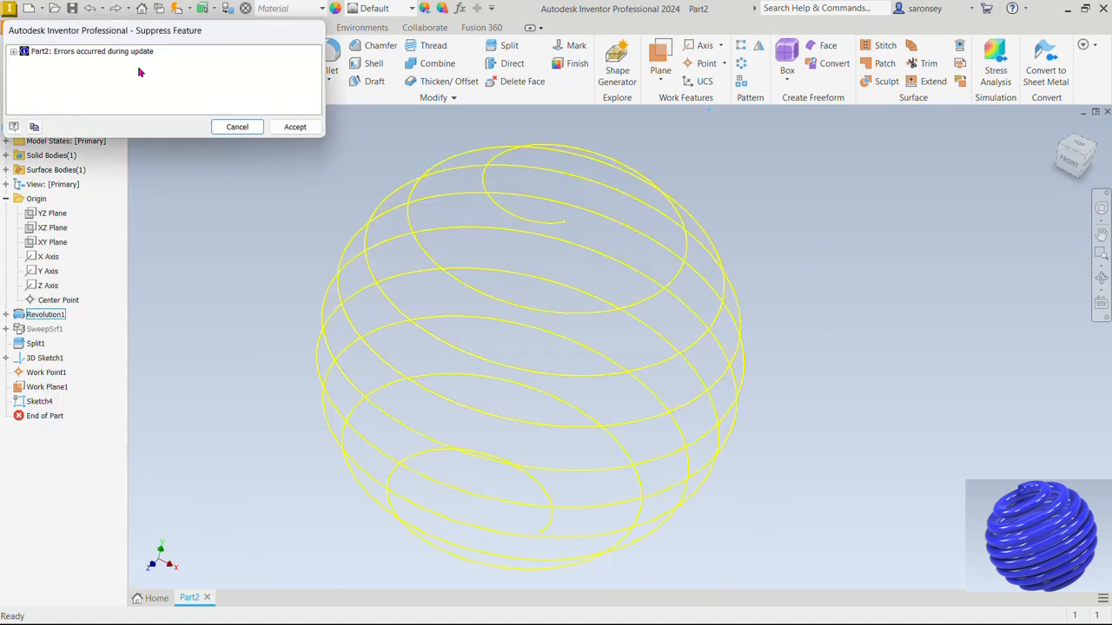
{"action": "left_click", "coordinate": [301, 127]}
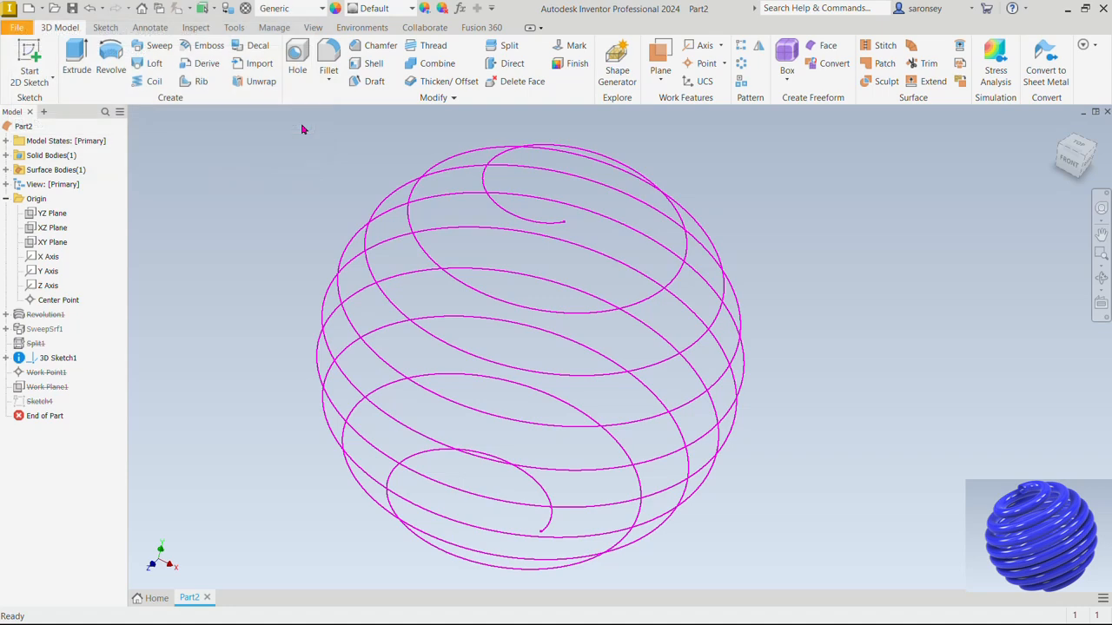
Create a new work point at the spiral's upper end and a work plane through it perpendicular to the curve
{"action": "left_click", "coordinate": [703, 63]}
{"action": "left_click", "coordinate": [564, 224]}
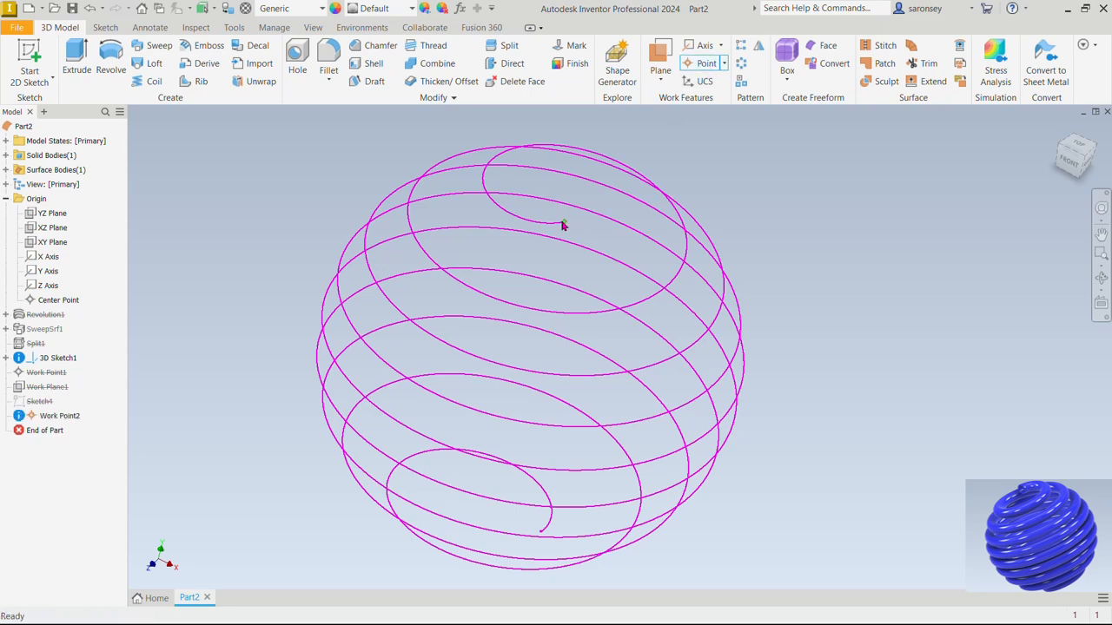
{"action": "left_click", "coordinate": [660, 57]}
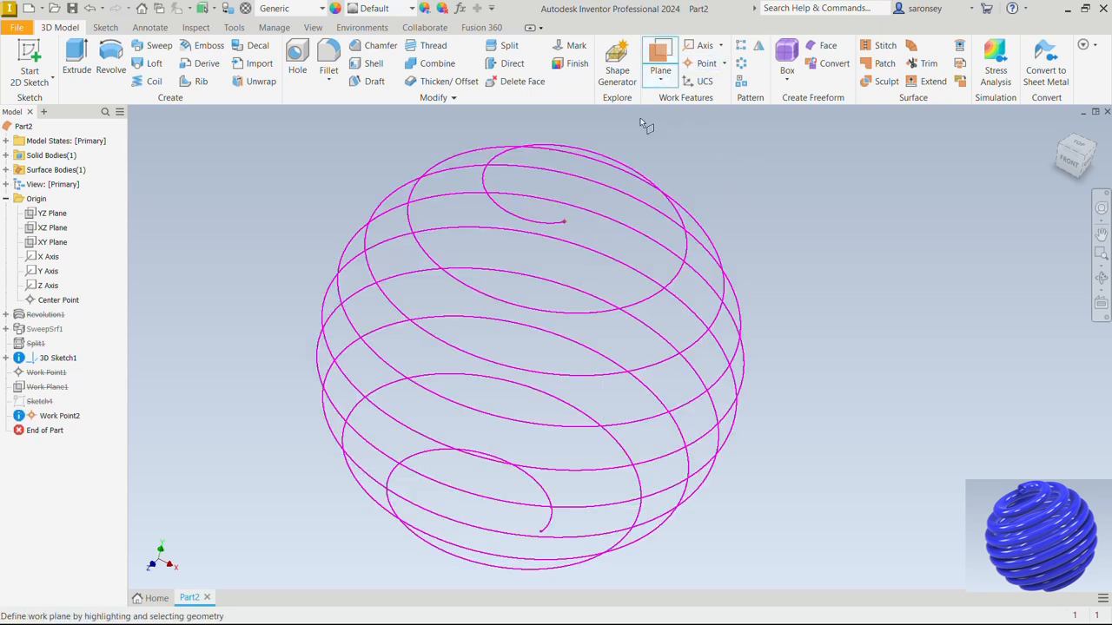
{"action": "left_click", "coordinate": [546, 227]}
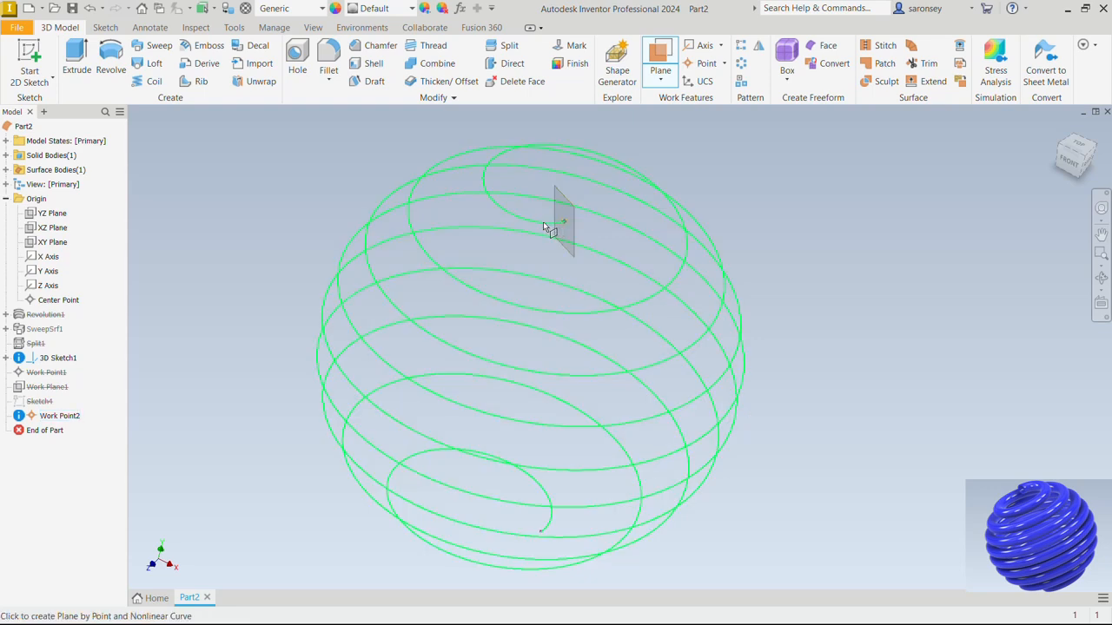
{"action": "left_click", "coordinate": [543, 224]}
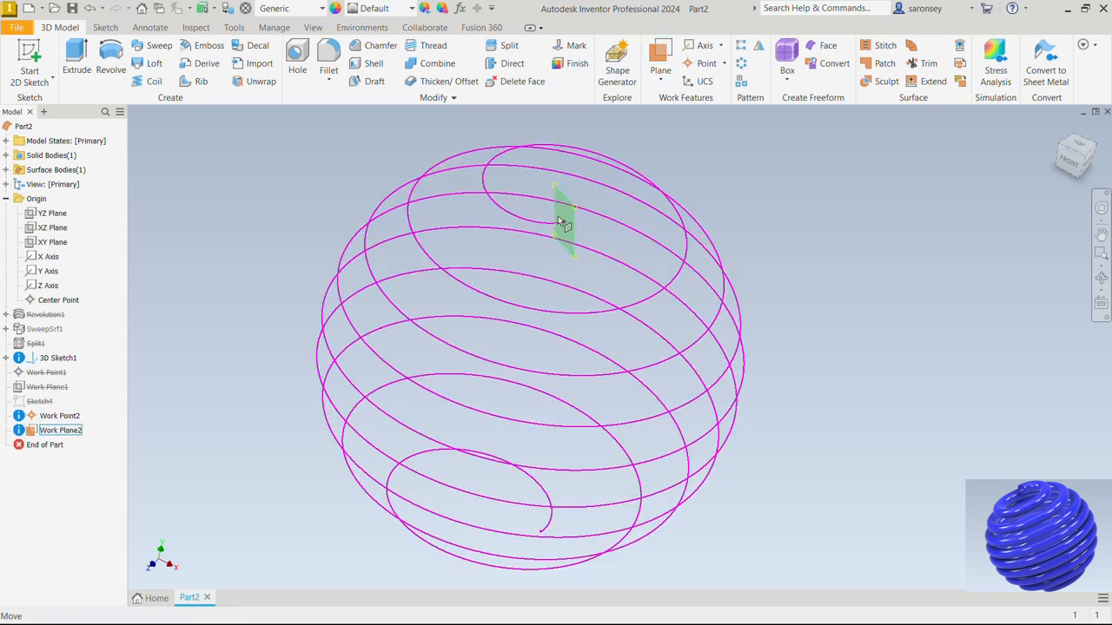
Look straight at the new work plane, start a 2D sketch on it and project the spiral's upper end point
{"action": "left_click", "coordinate": [575, 219]}
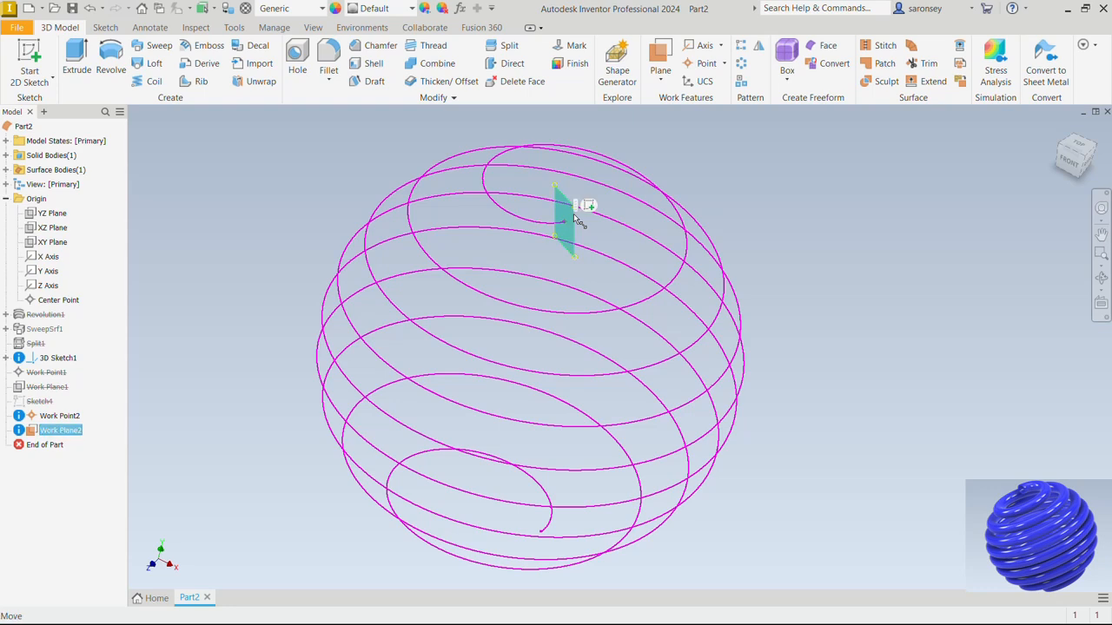
{"action": "key", "text": "Page_Up"}
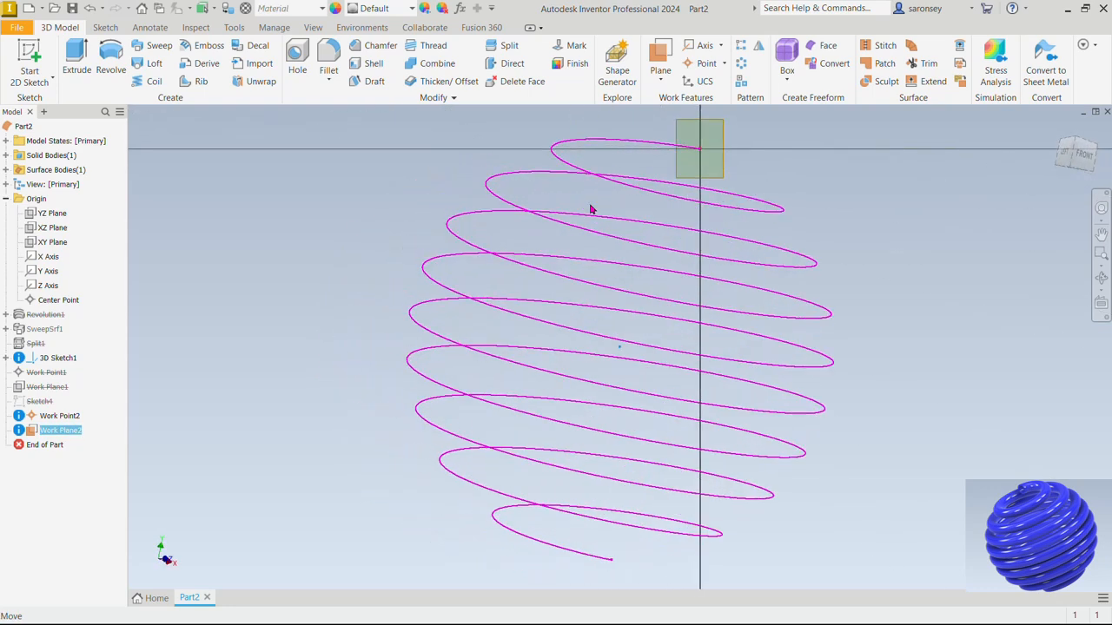
{"action": "key", "text": "s"}
{"action": "key", "text": "c"}
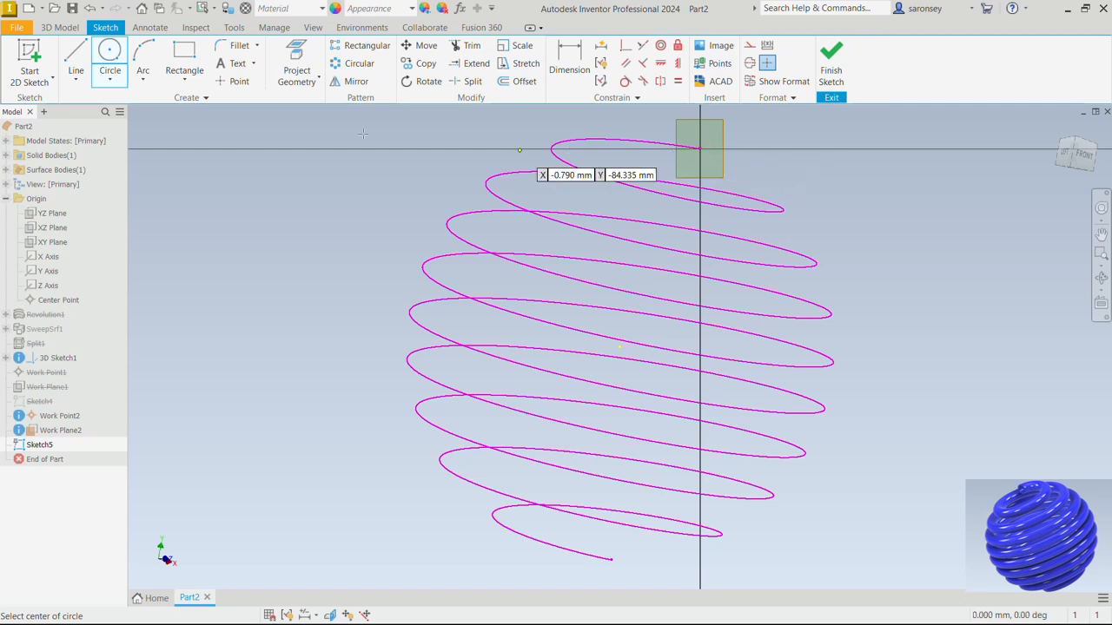
{"action": "left_click", "coordinate": [296, 70]}
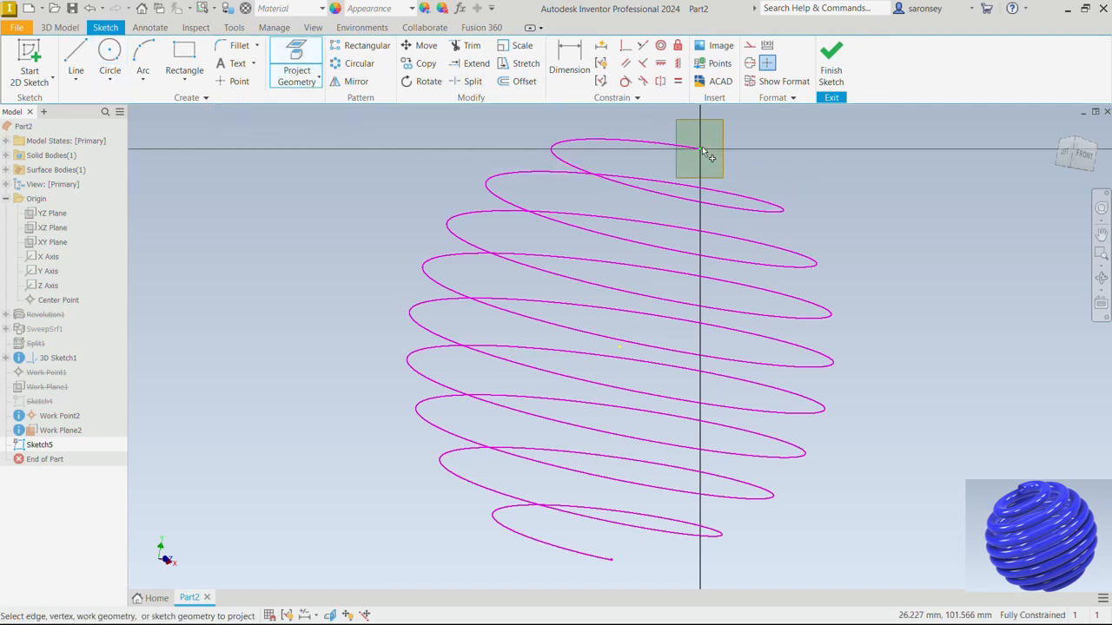
{"action": "left_click", "coordinate": [702, 151]}
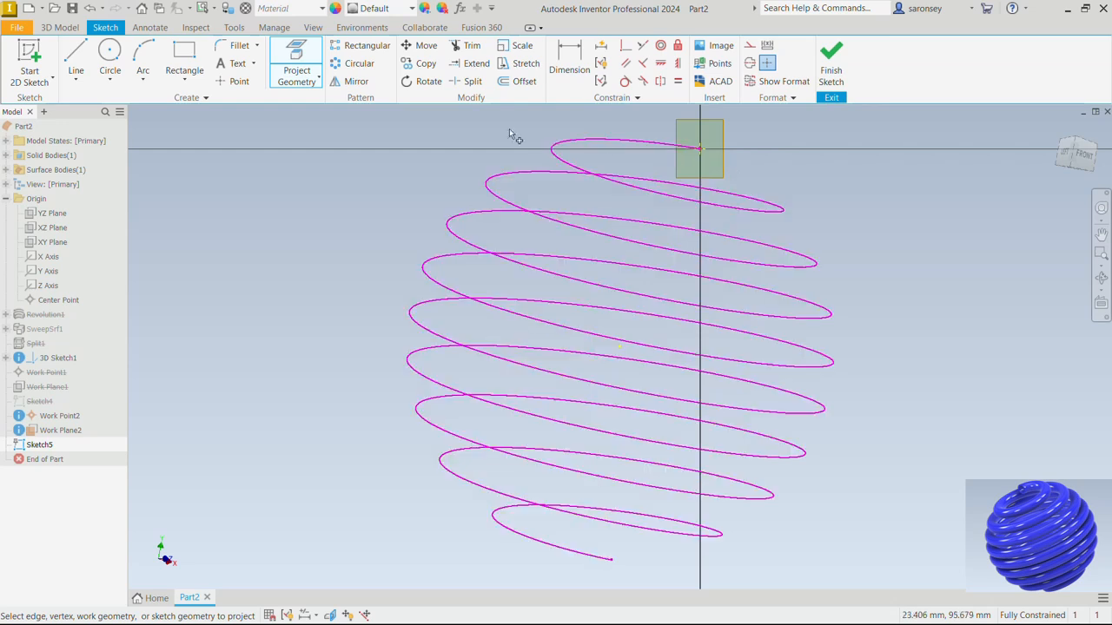
Draw a 20 mm diameter circle centred on the projected end point and finish the sketch
{"action": "left_click", "coordinate": [110, 57]}
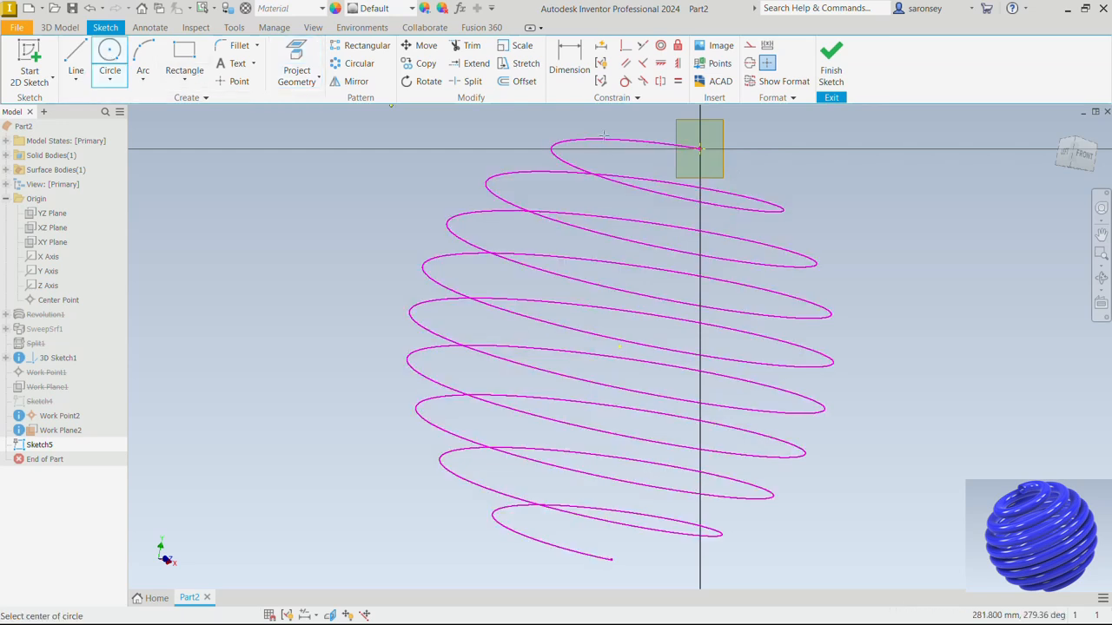
{"action": "left_click", "coordinate": [700, 150]}
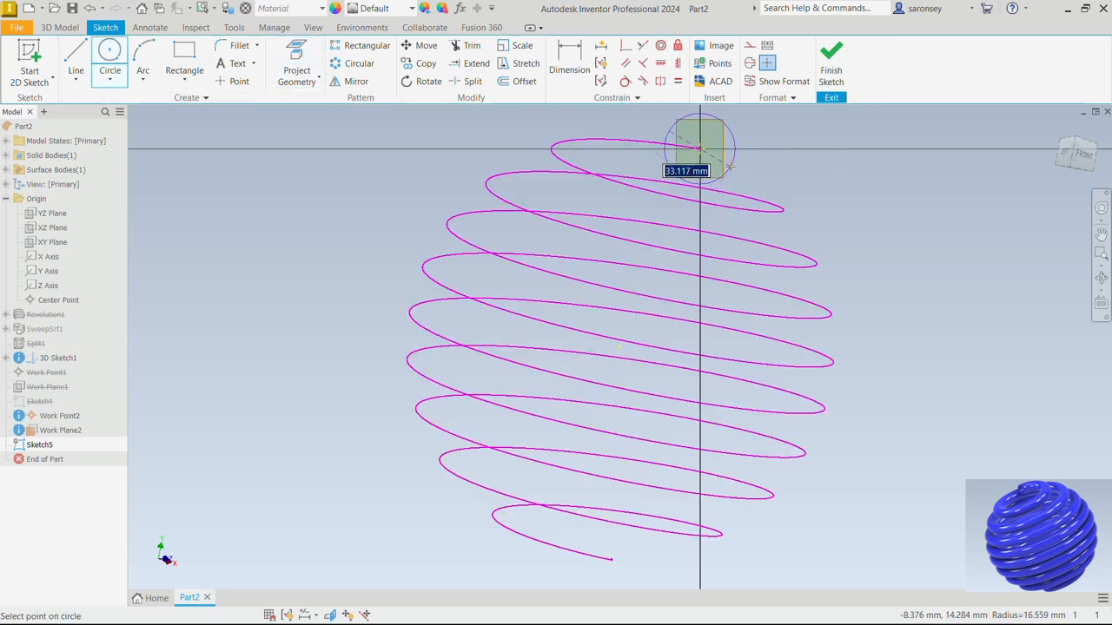
{"action": "type", "text": "20"}
{"action": "key", "text": "Return"}
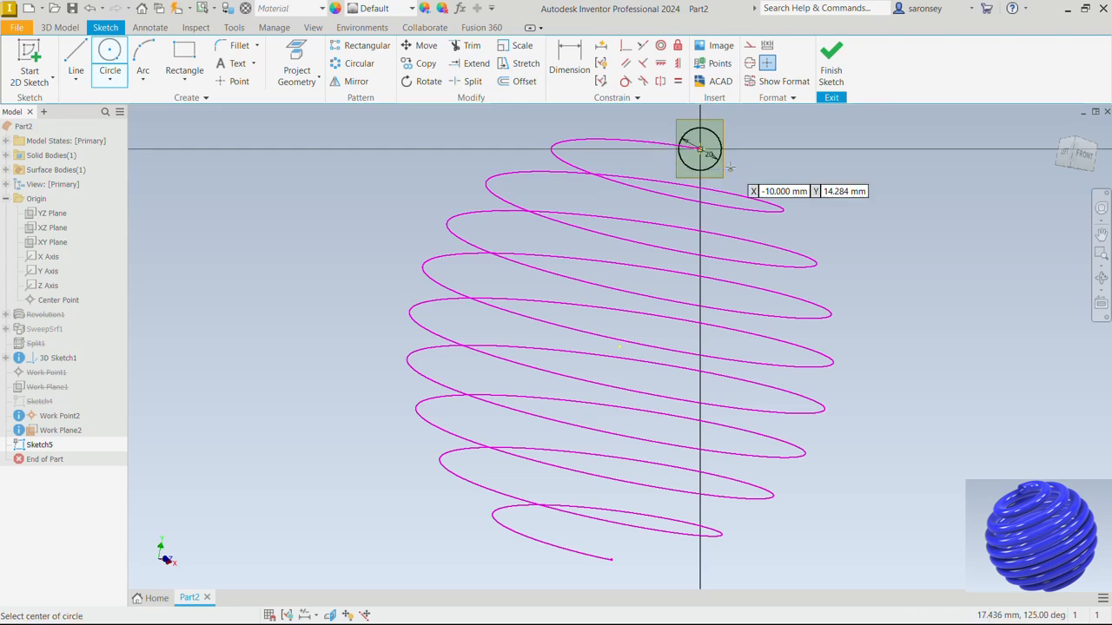
{"action": "left_click", "coordinate": [834, 70]}
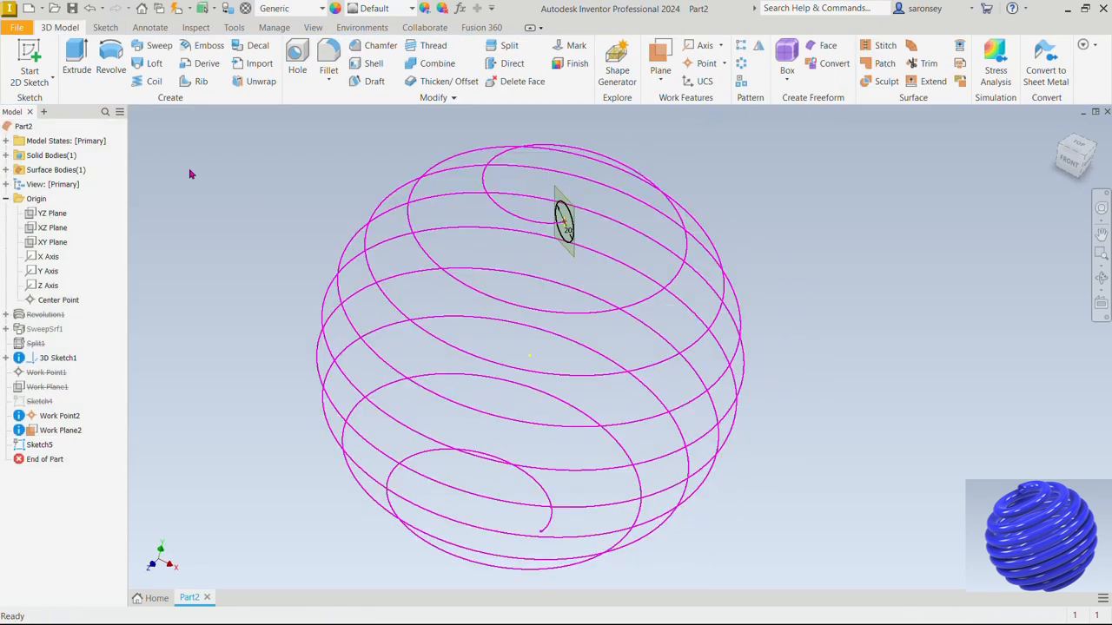
Sweep the circle along the 3D spiral curve as a solid, accepting the reported problems
{"action": "left_click", "coordinate": [154, 44]}
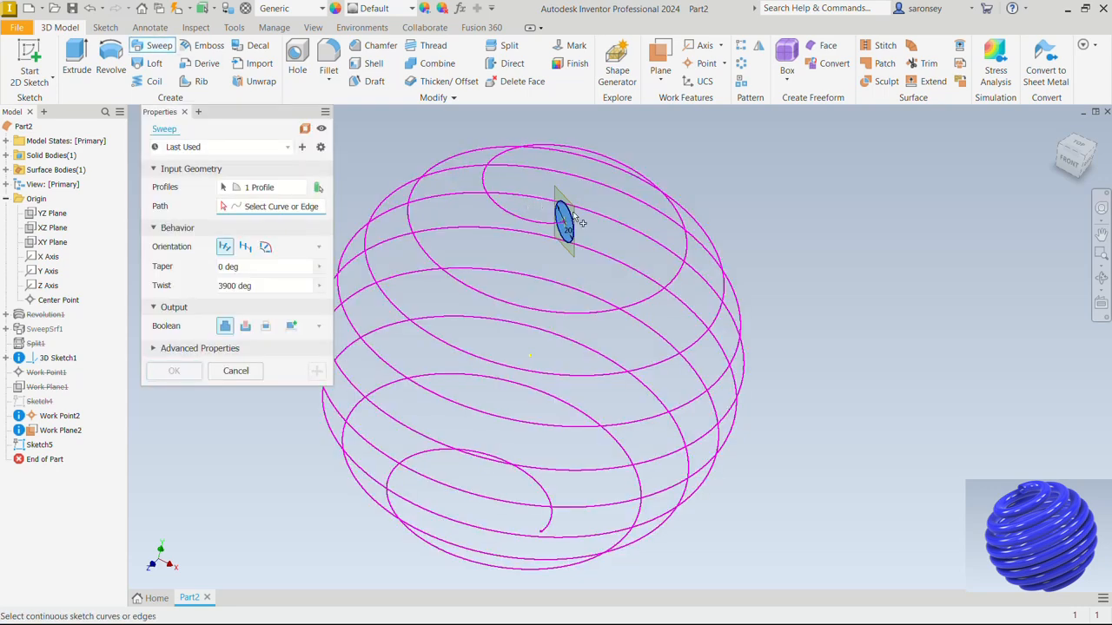
{"action": "left_click", "coordinate": [514, 217]}
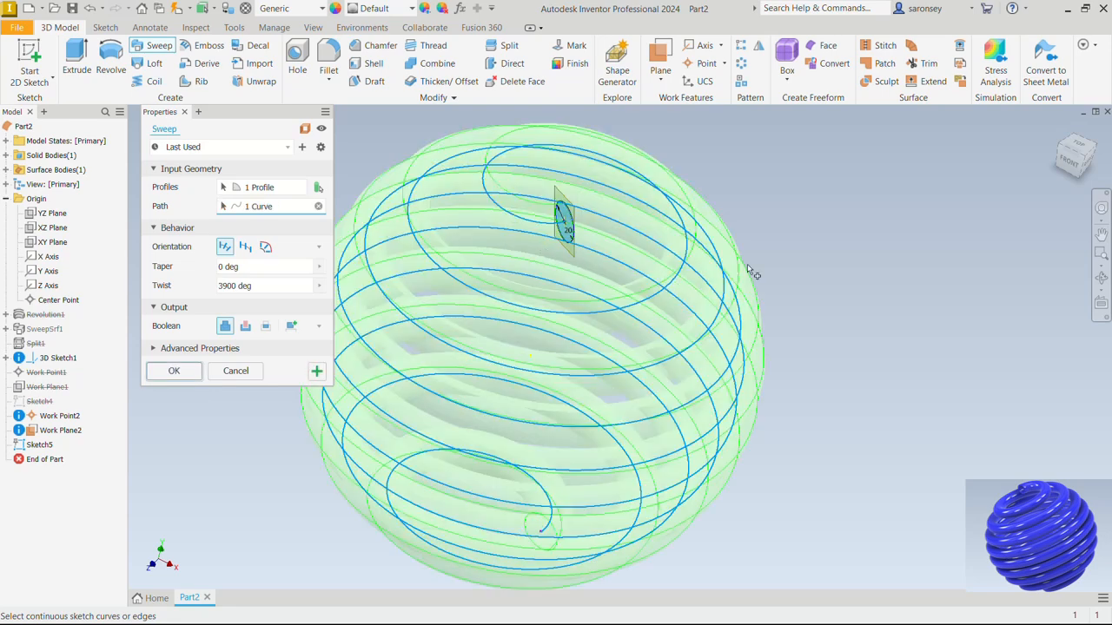
{"action": "middle_click_drag", "start_coordinate": [750, 265], "coordinate": [830, 264]}
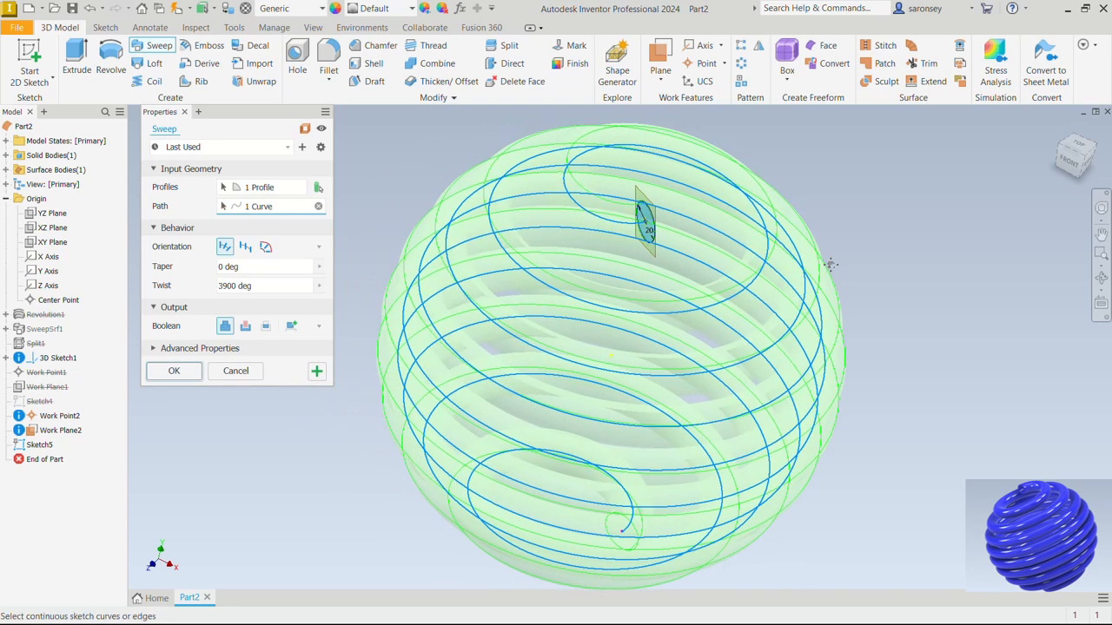
{"action": "left_click", "coordinate": [175, 370]}
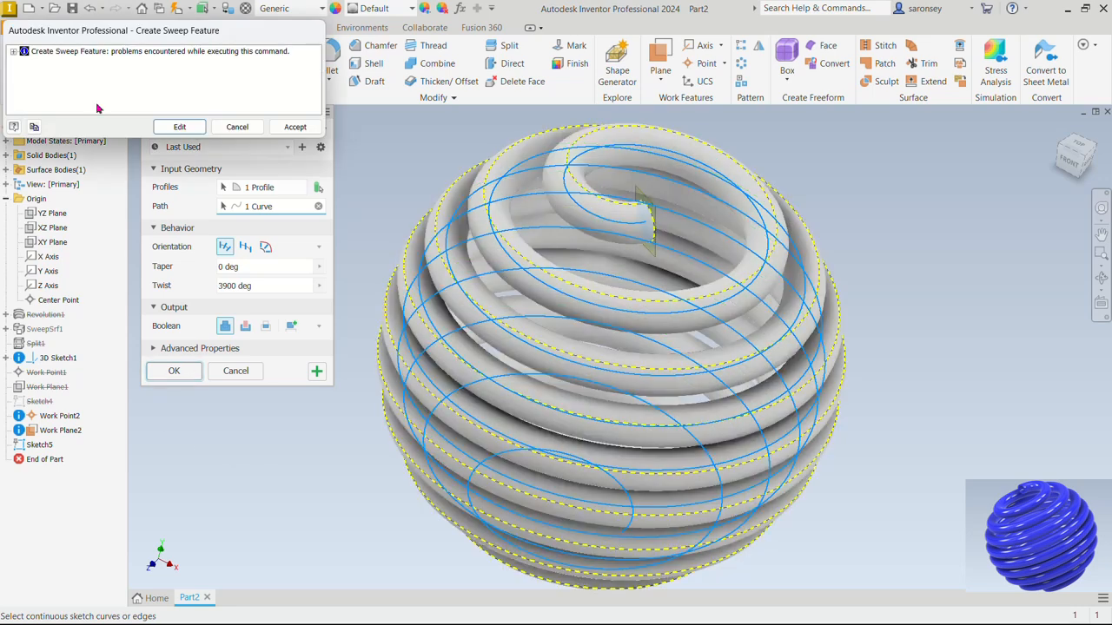
{"action": "left_click", "coordinate": [296, 128]}
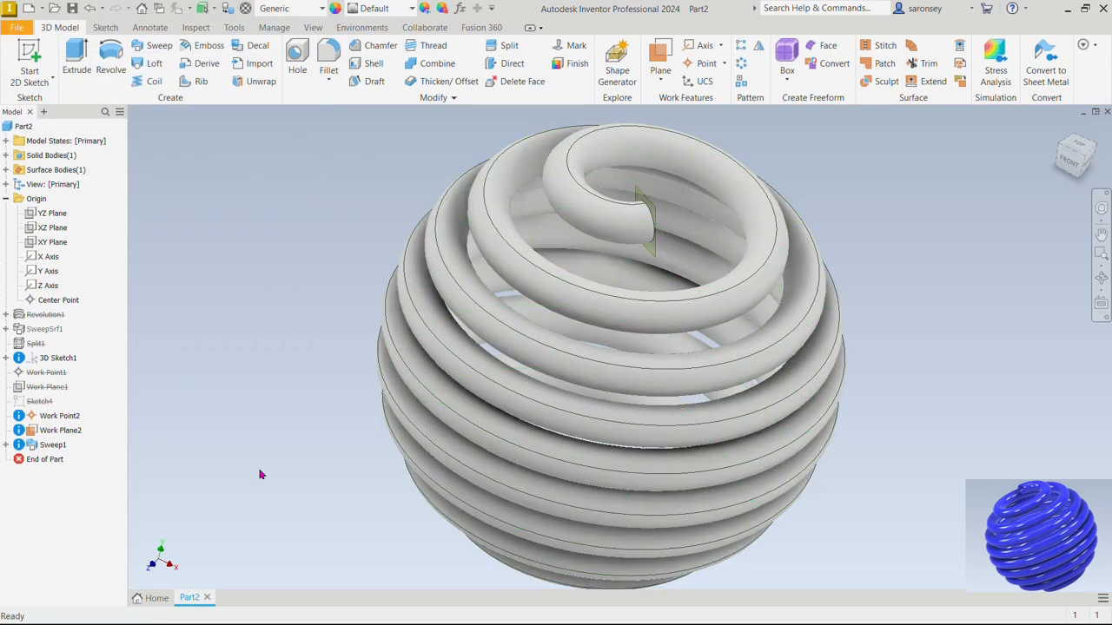
Hide the work plane and the work point at the coil's upper end
{"action": "right_click", "coordinate": [77, 437]}
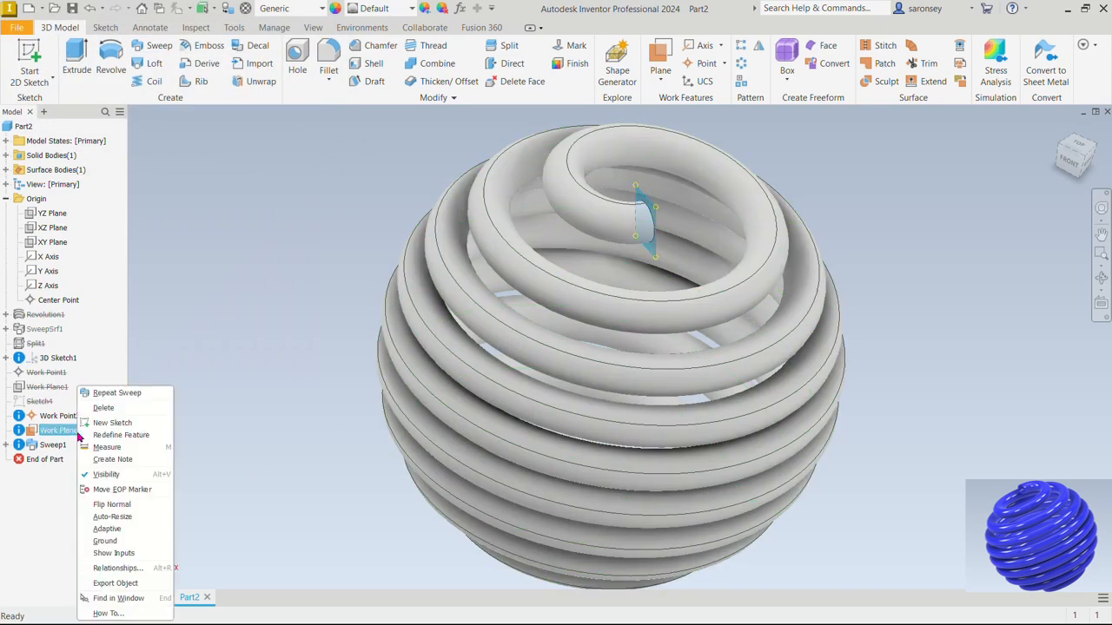
{"action": "left_click", "coordinate": [108, 474]}
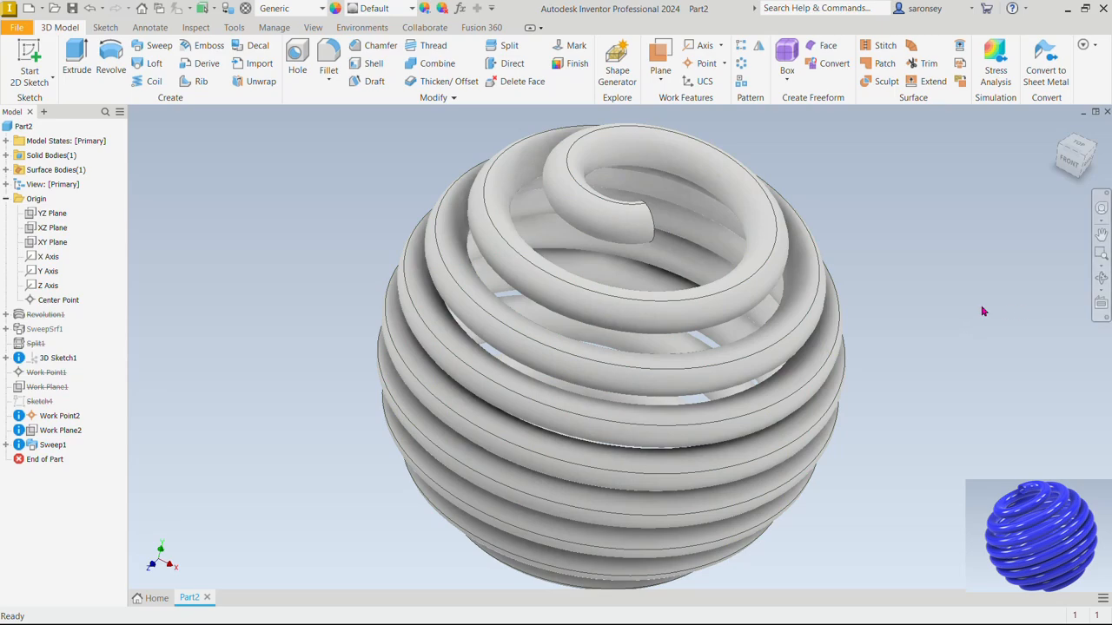
{"action": "middle_click_drag", "start_coordinate": [947, 290], "coordinate": [841, 311], "text": "shift"}
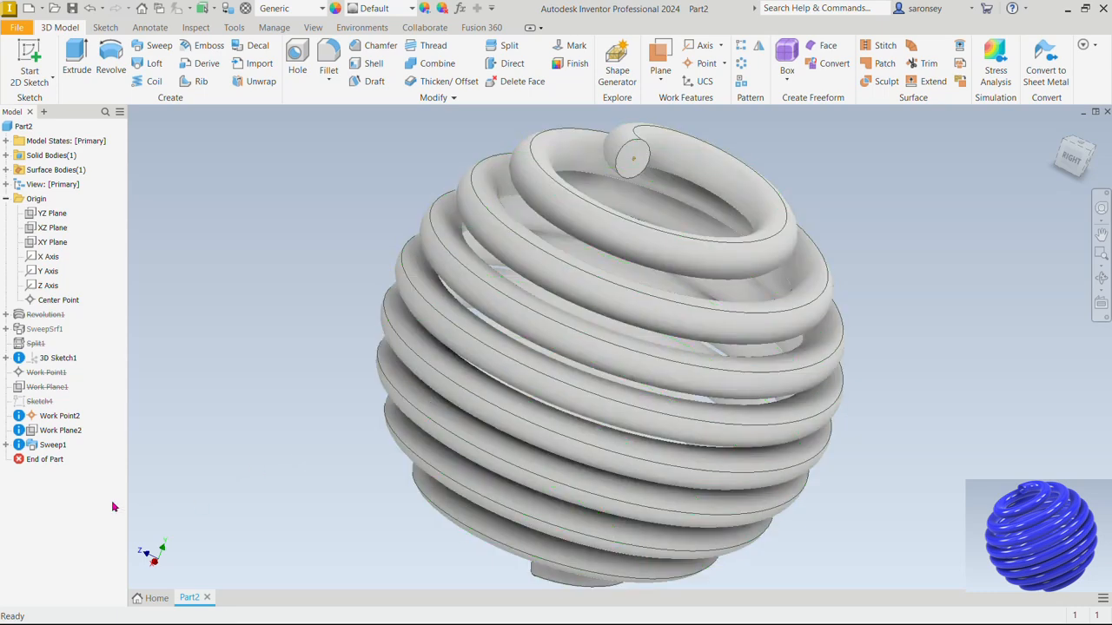
{"action": "right_click", "coordinate": [70, 418]}
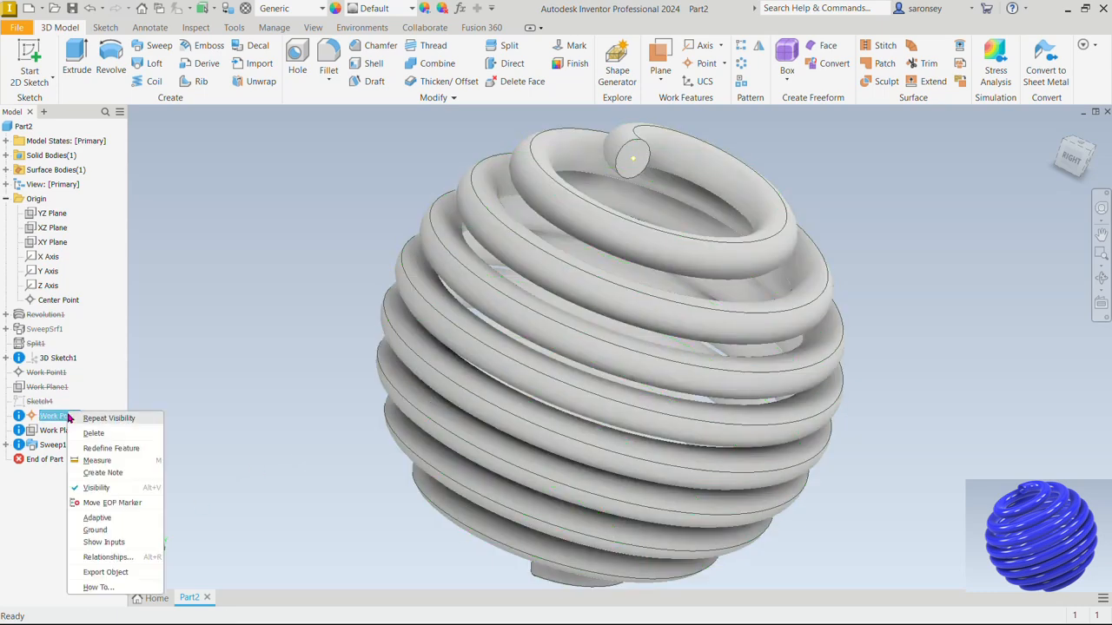
{"action": "left_click", "coordinate": [92, 487]}
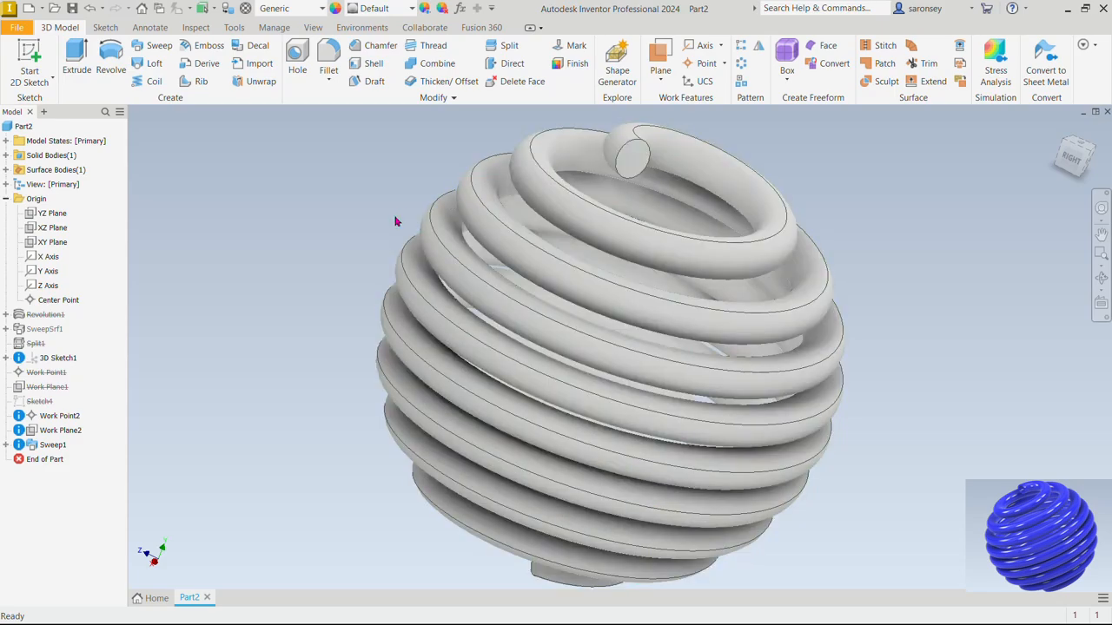
Shell the coil to a 2.5 mm wall thickness, removing the flat faces at both ends
{"action": "left_click", "coordinate": [372, 63]}
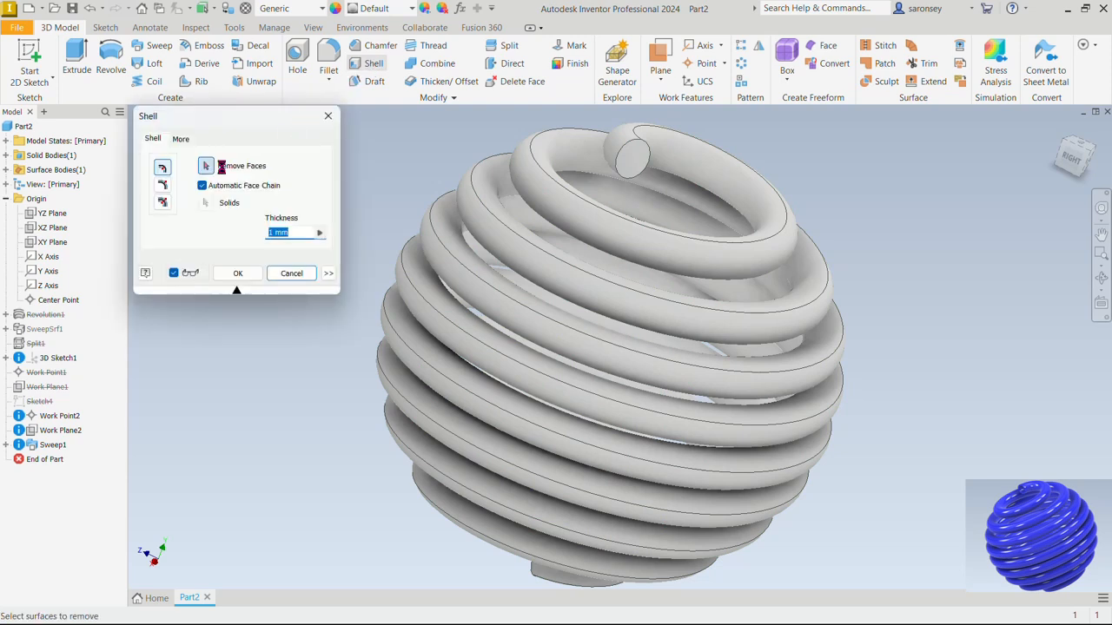
{"action": "left_click", "coordinate": [635, 162]}
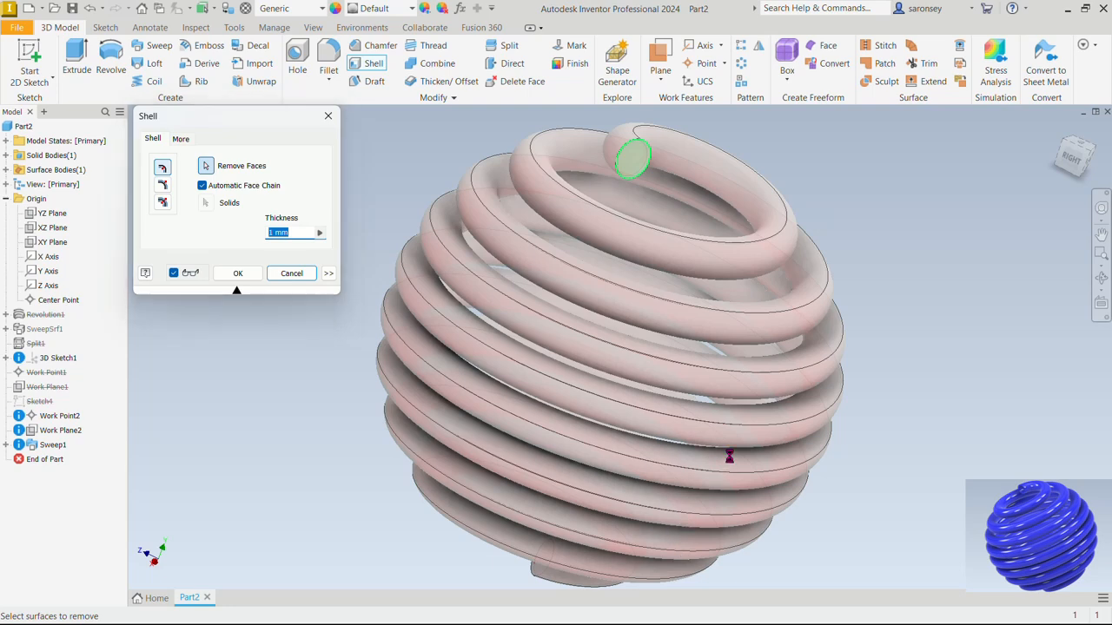
{"action": "middle_click_drag", "start_coordinate": [729, 456], "coordinate": [744, 404], "text": "shift"}
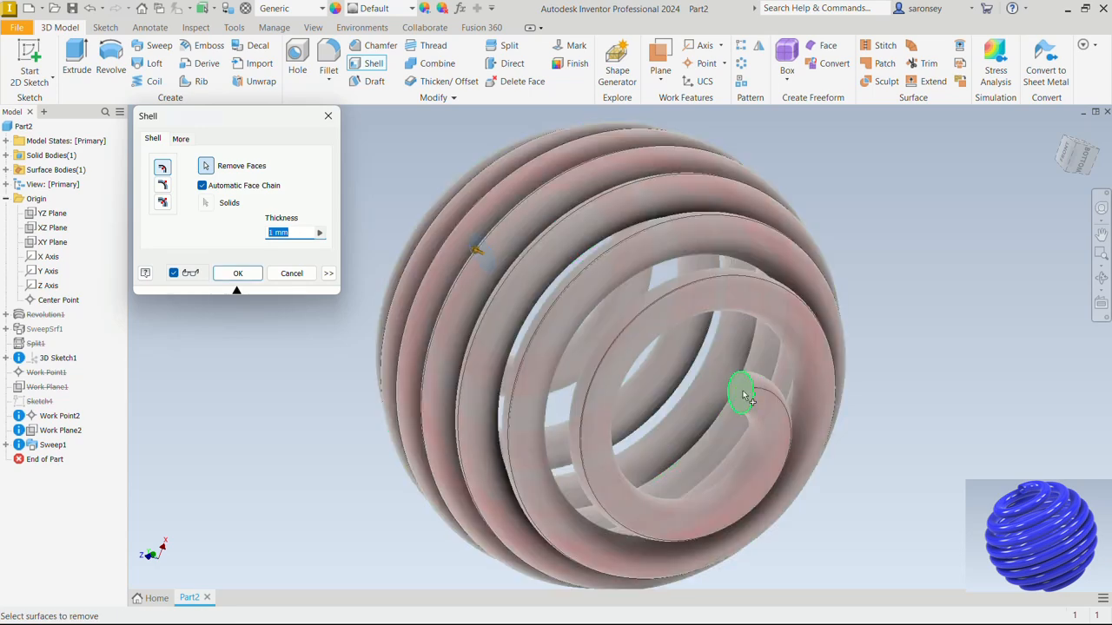
{"action": "left_click", "coordinate": [744, 398]}
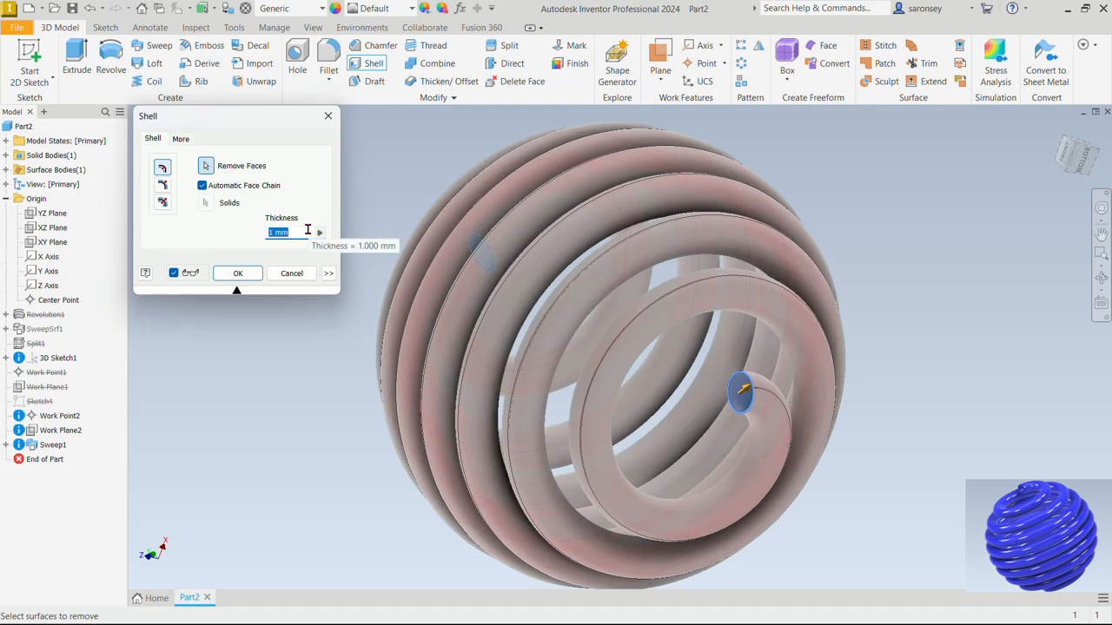
{"action": "type", "text": "2.5"}
{"action": "left_click", "coordinate": [238, 275]}
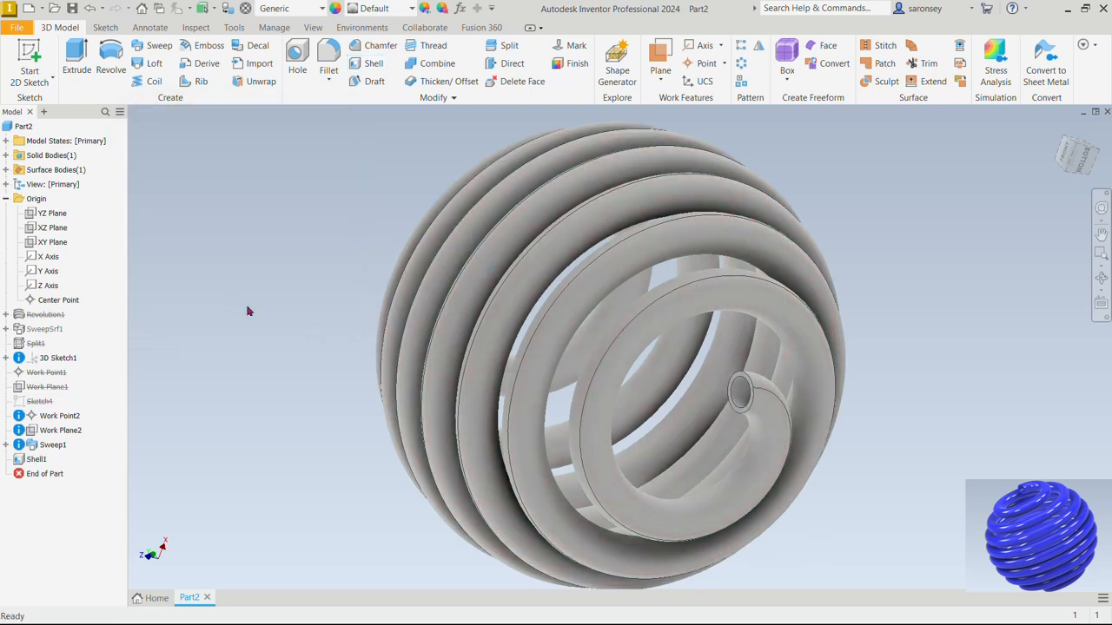
Apply the Blue - Wall Paint - Glossy appearance to the coil
{"action": "mouse_move", "coordinate": [908, 266]}
{"action": "middle_mouse_down", "text": "shift"}
{"action": "mouse_move", "coordinate": [938, 353]}
{"action": "mouse_move", "coordinate": [985, 340]}
{"action": "mouse_move", "coordinate": [1025, 307]}
{"action": "mouse_move", "coordinate": [854, 313]}
{"action": "mouse_move", "coordinate": [832, 349]}
{"action": "mouse_move", "coordinate": [779, 329]}
{"action": "middle_mouse_up", "text": "shift"}
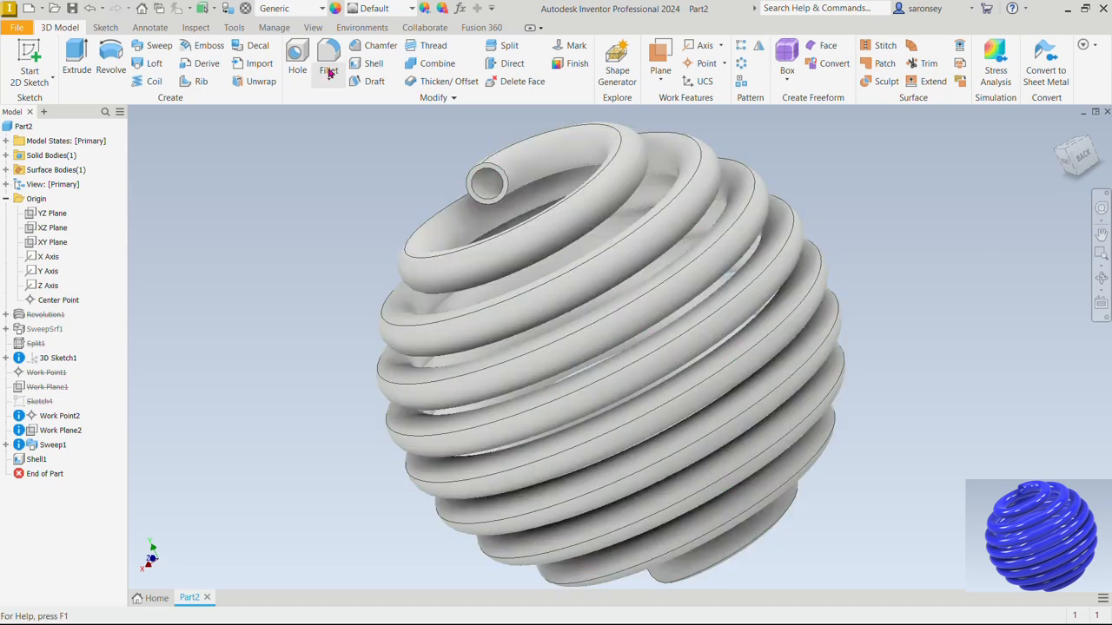
{"action": "left_click", "coordinate": [410, 8]}
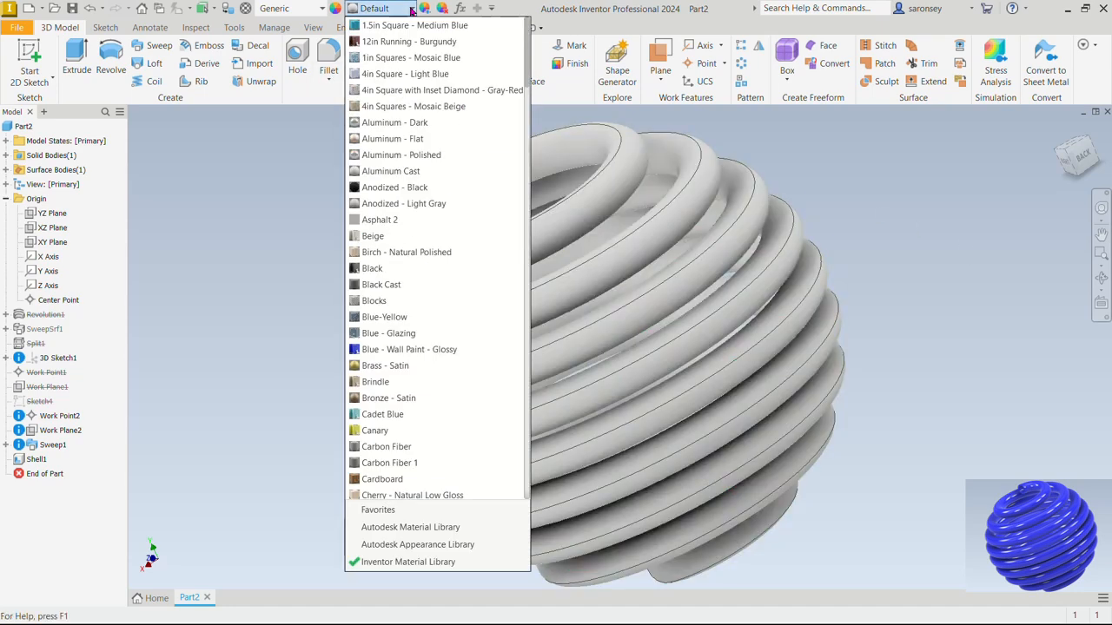
{"action": "left_click", "coordinate": [392, 349]}
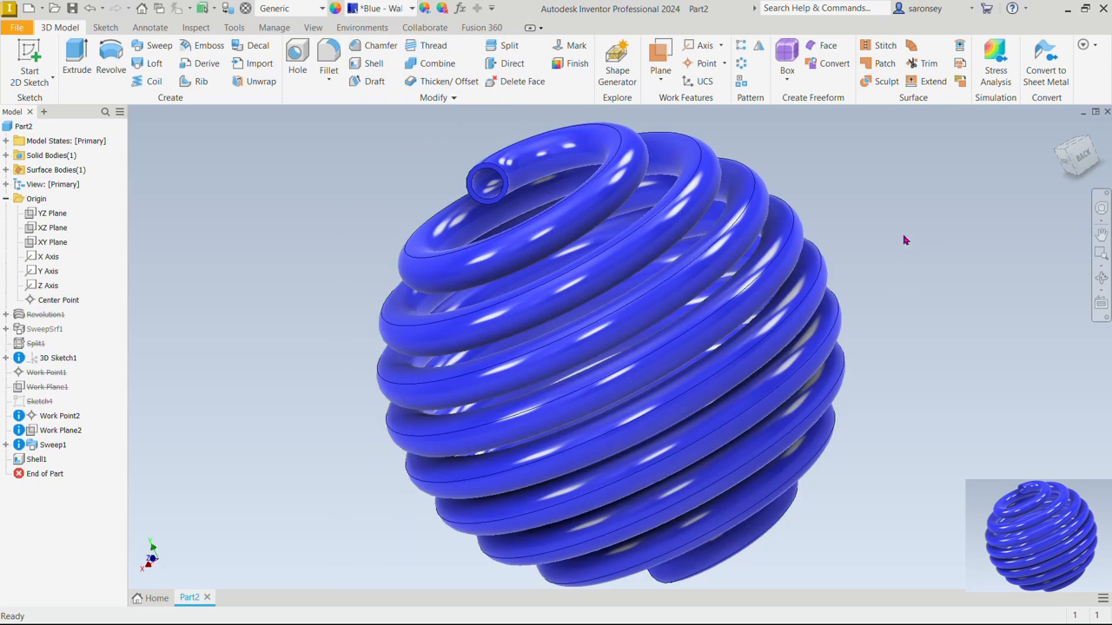
{"action": "middle_click_drag", "start_coordinate": [903, 241], "coordinate": [869, 251], "text": "shift"}
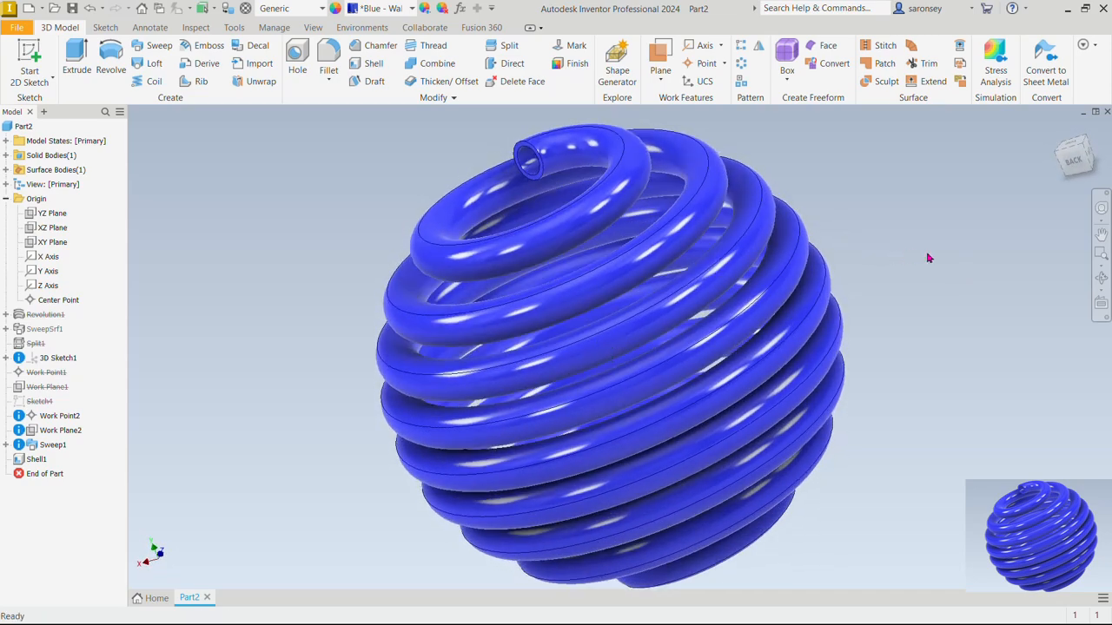